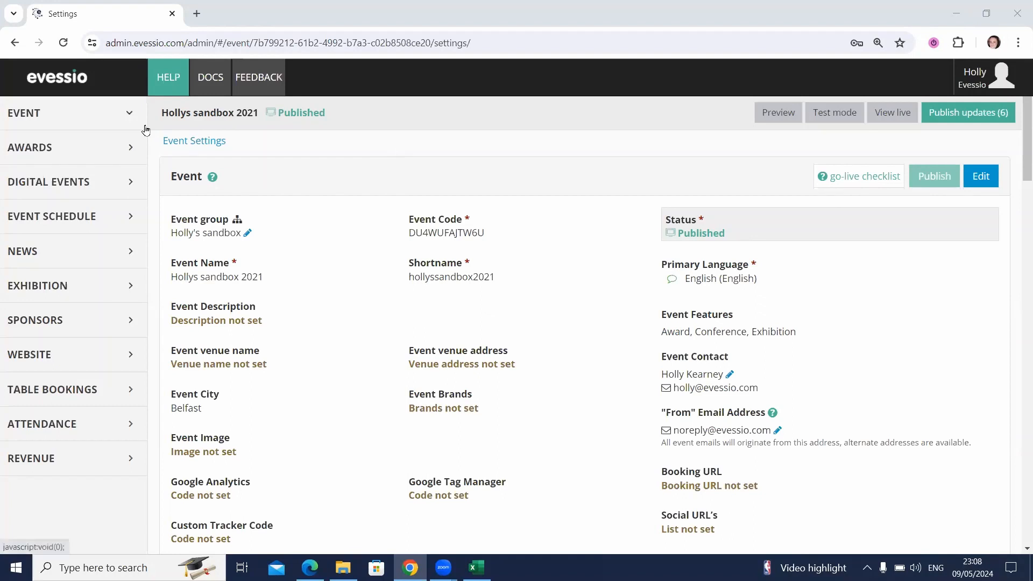
Open the event's custom reports data section and start creating a new custom report
left_click(110, 125)
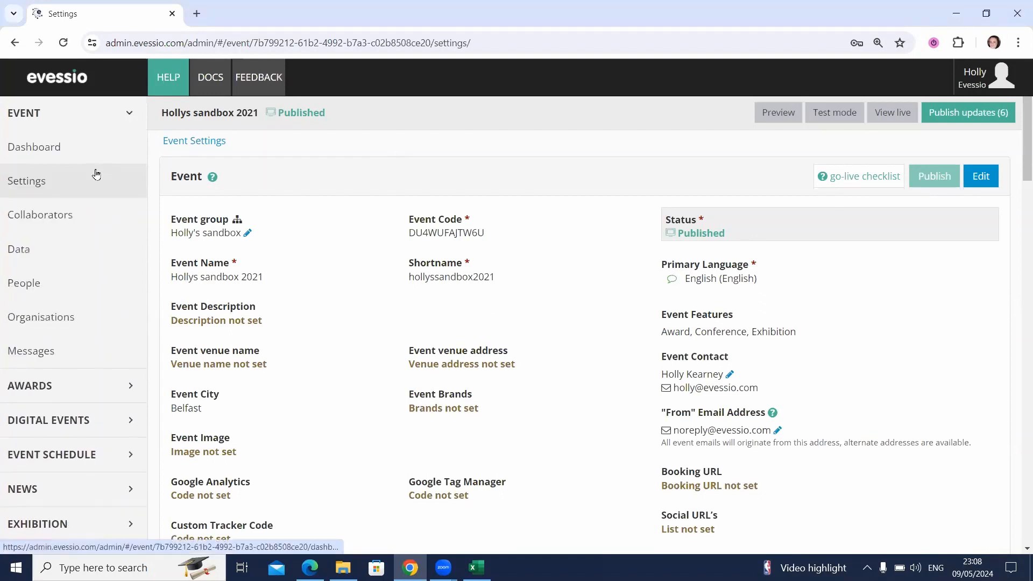
left_click(83, 256)
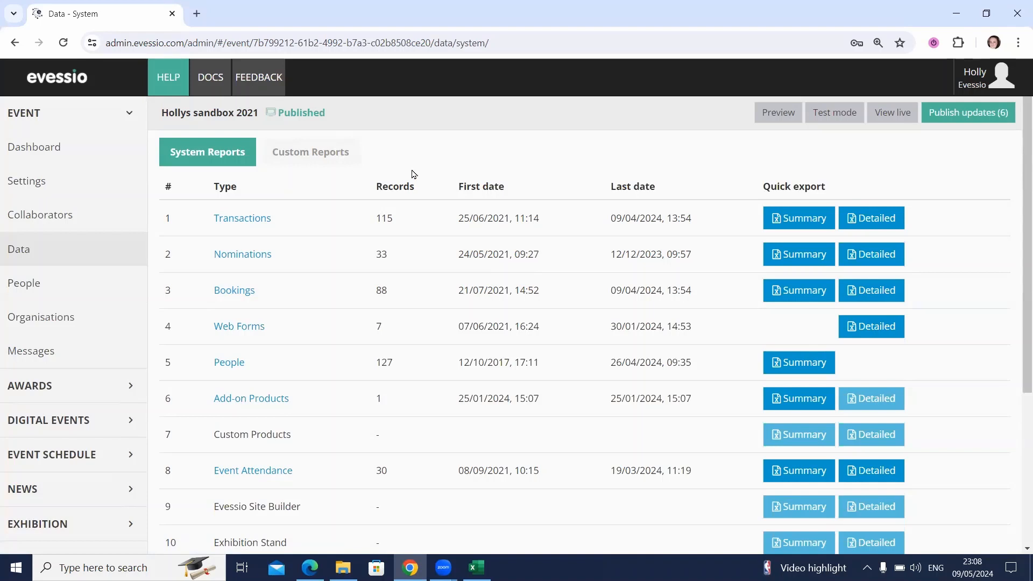
left_click(318, 157)
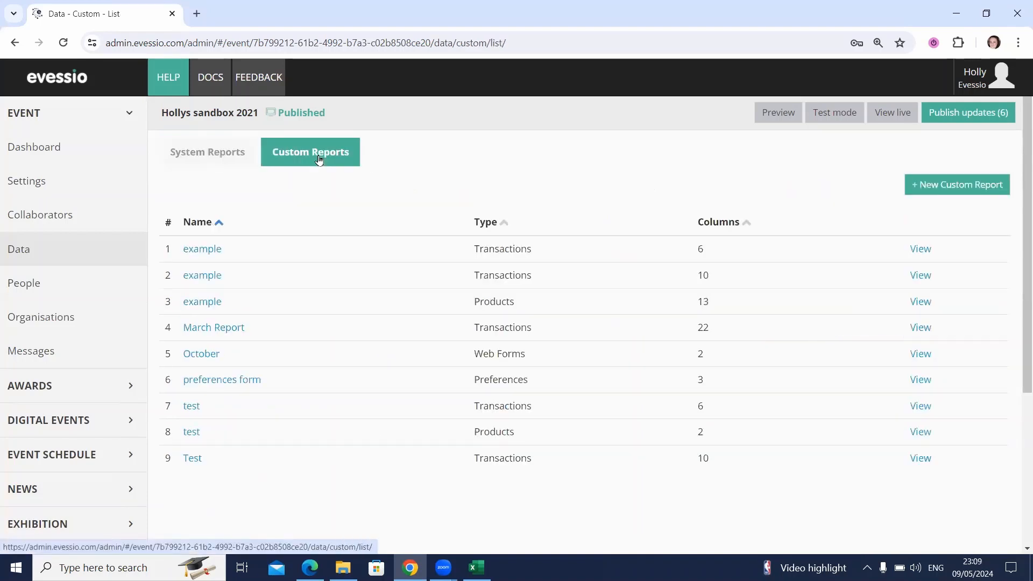
left_click(981, 191)
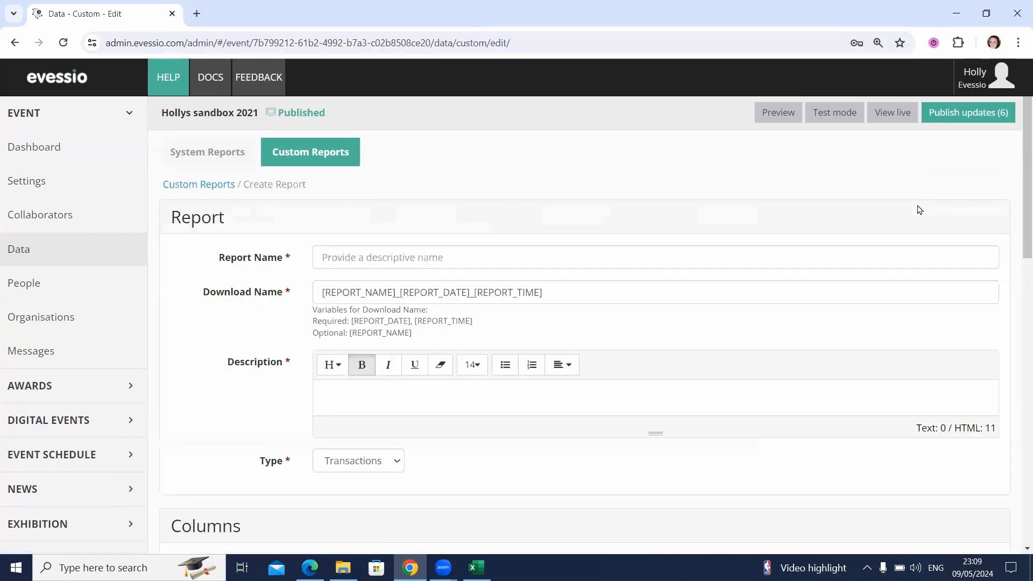
double_click(918, 207)
Name the report "Weekly Figures", keeping the default download name
left_click(497, 260)
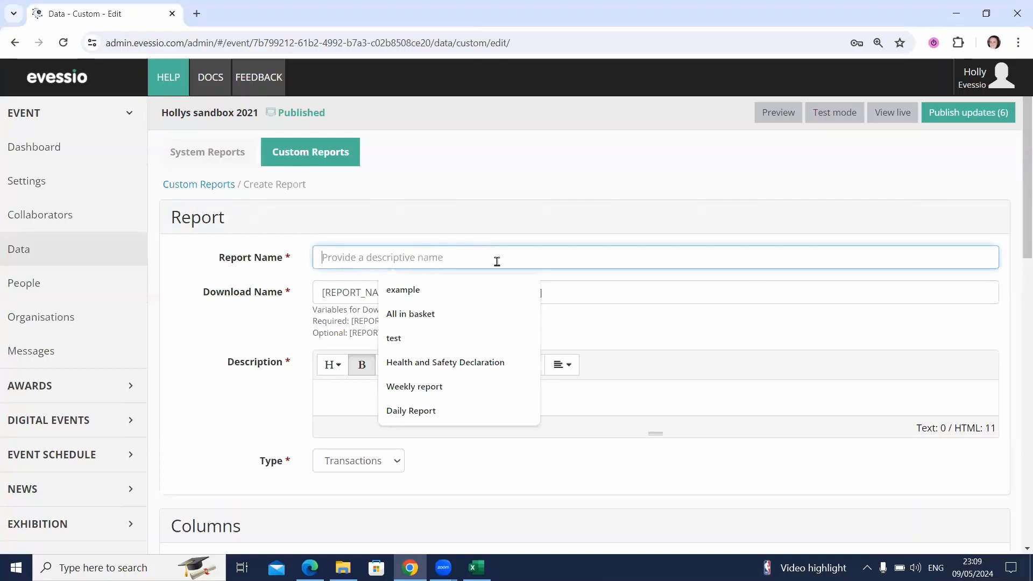
type("Weekly")
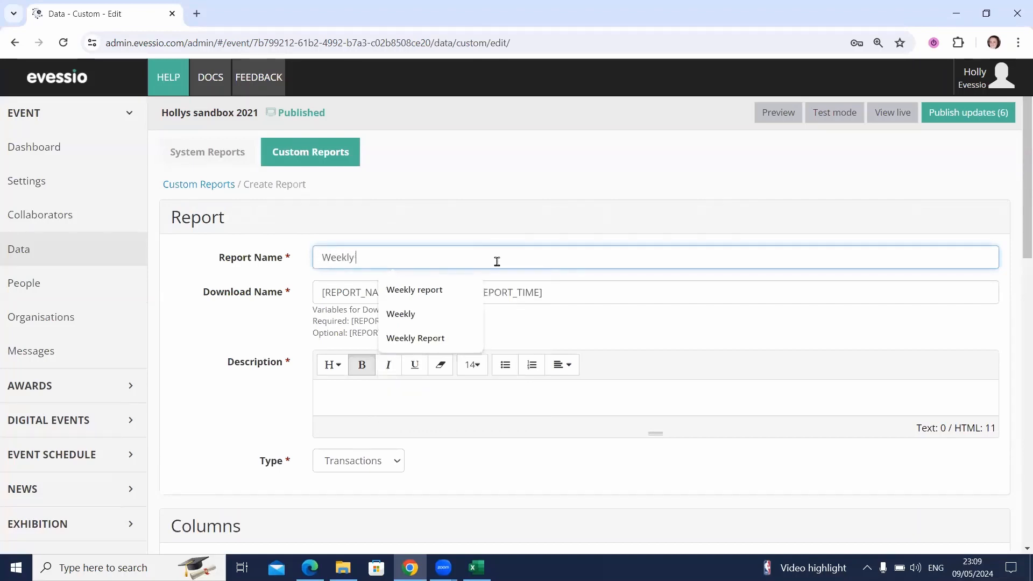
type(" Figures")
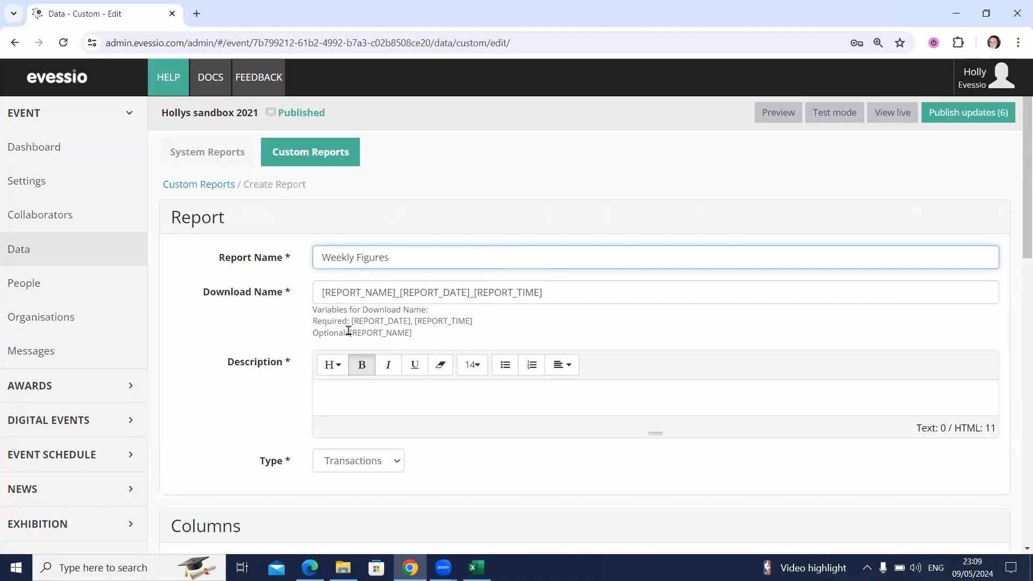
left_click(567, 290)
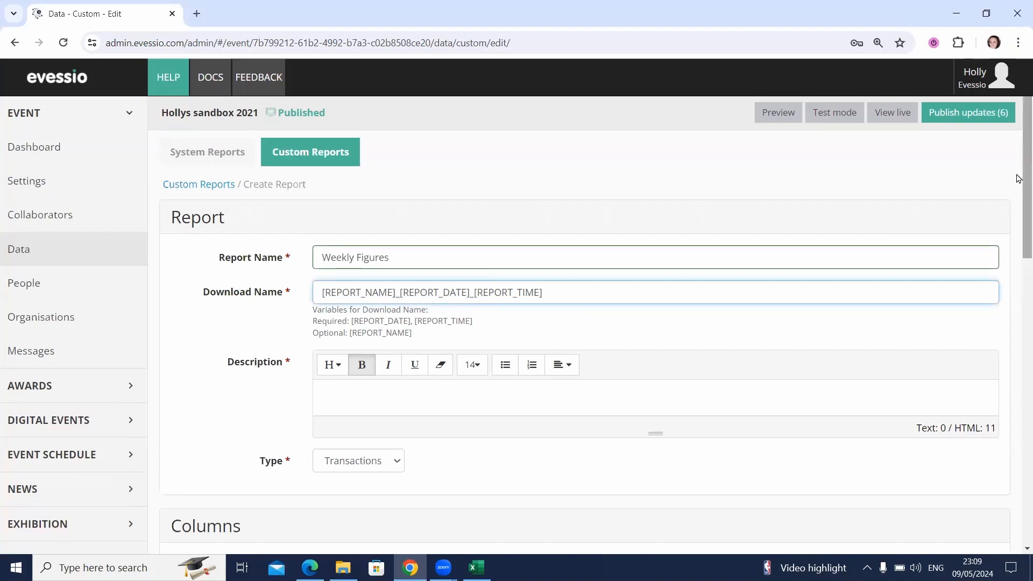
mouse_move(1025, 207)
left_mouse_down()
mouse_move(1019, 249)
mouse_move(1021, 207)
left_mouse_up()
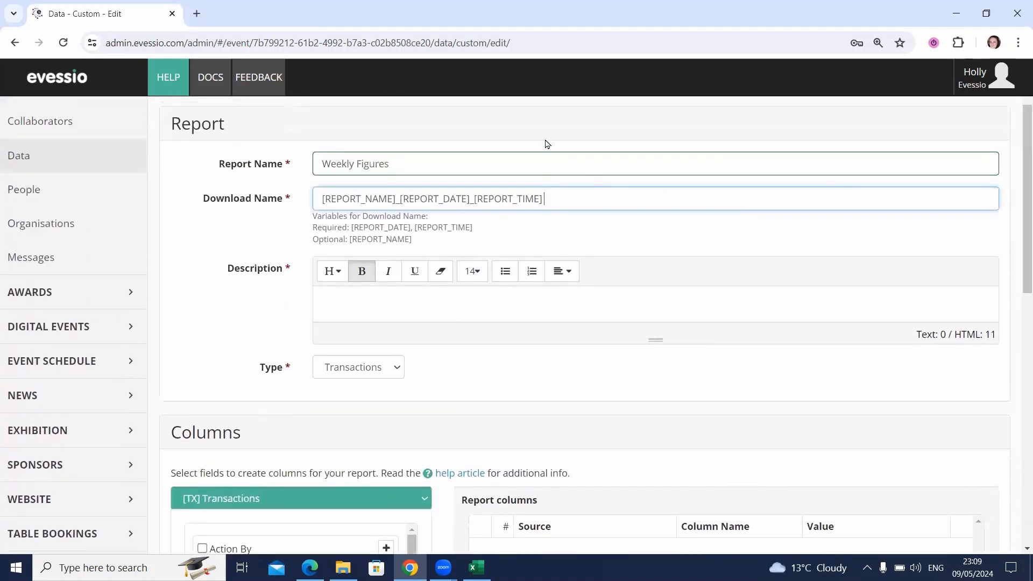
Copy the report name into the description and extend it to read "Weekly Figures for nominations"
left_click_drag(419, 164, 184, 232)
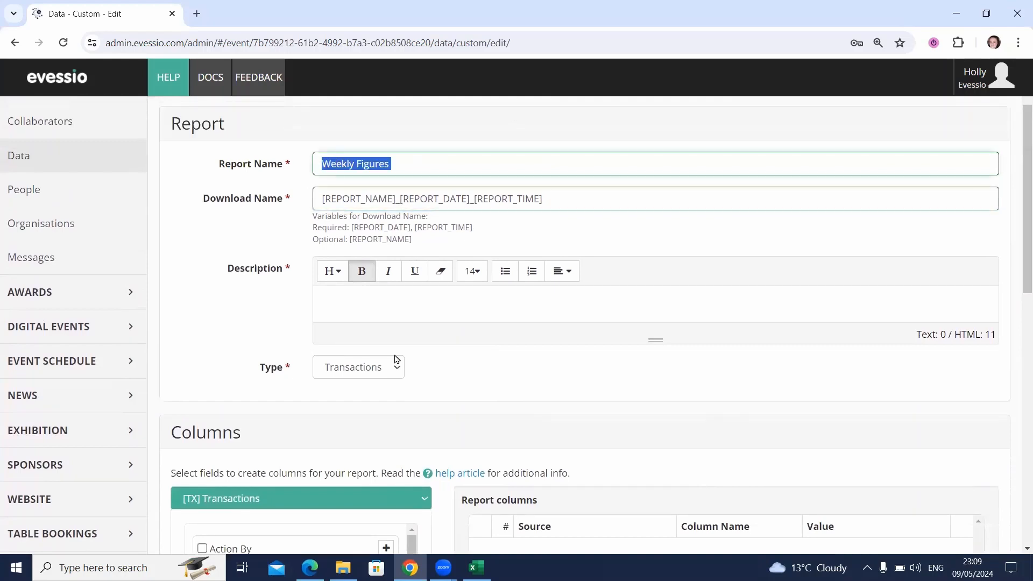
left_click(386, 305)
type("Weekly Figures")
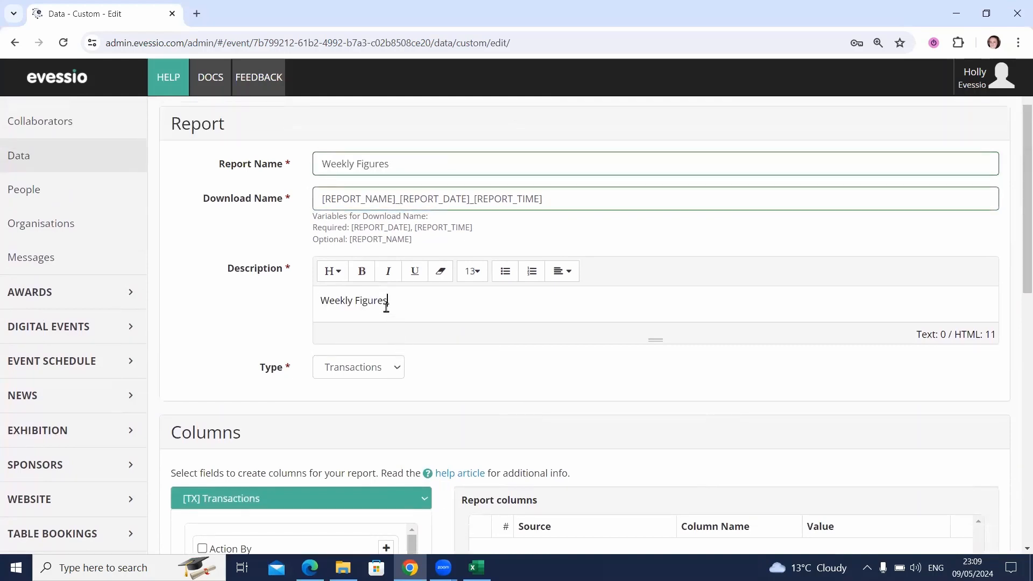
type("for nominations")
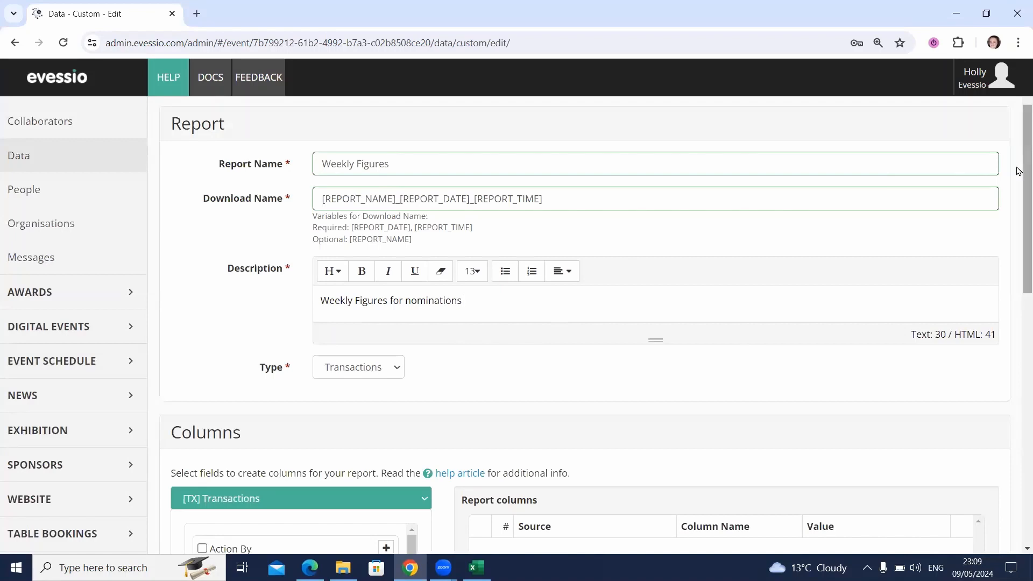
Set the report type to Products and add Table Booking as a product type for the columns
left_click_drag(1018, 171, 1019, 252)
left_click(364, 150)
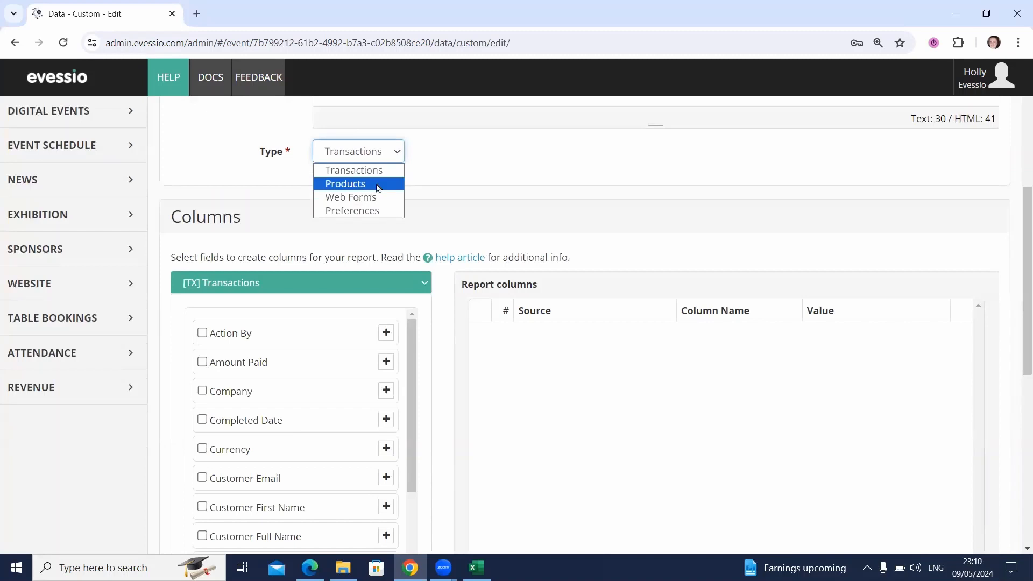
left_click(378, 187)
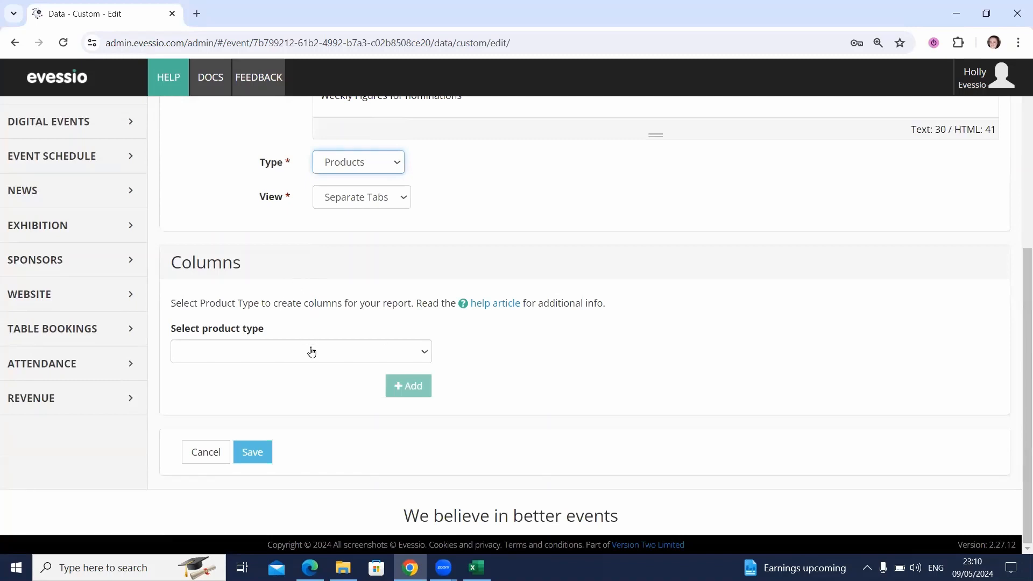
left_click(339, 361)
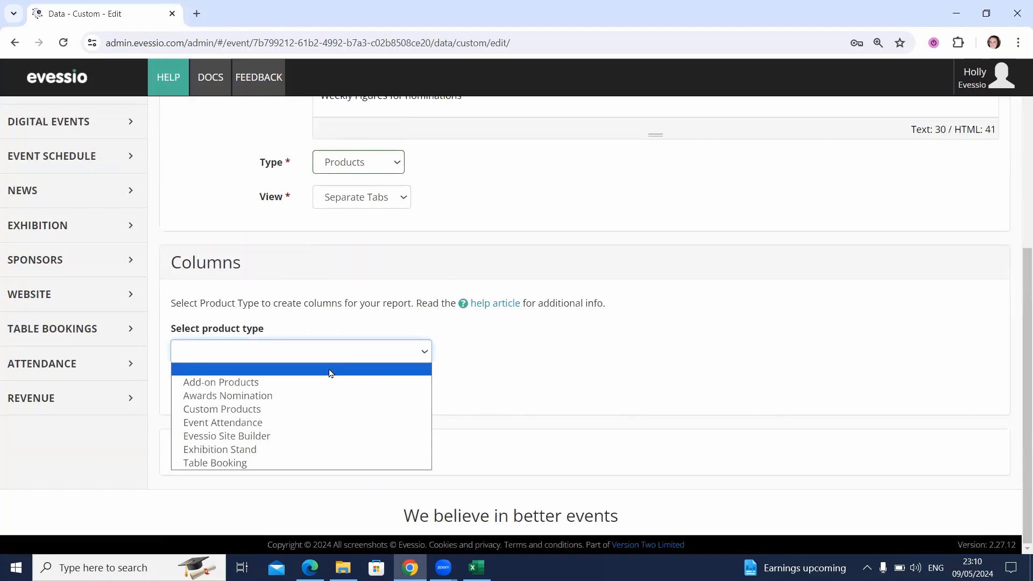
left_click(238, 465)
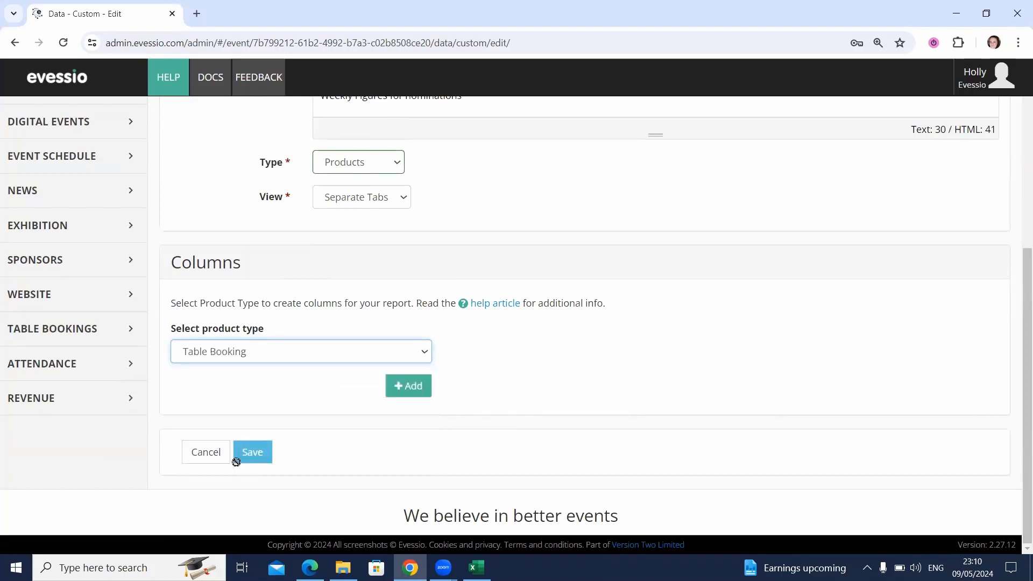
left_click(420, 386)
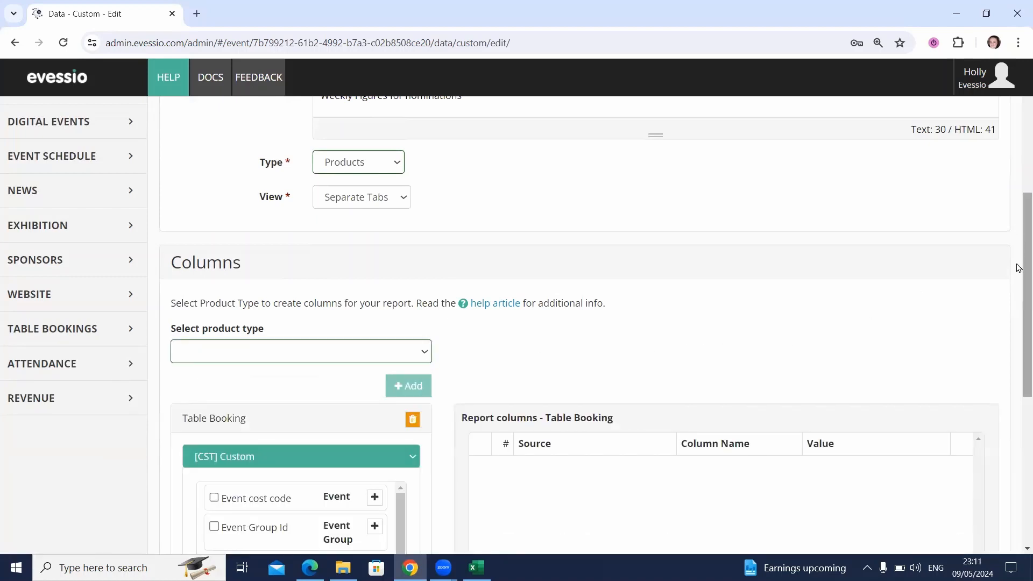
Add Awards Nomination as a second product type alongside Table Booking
scroll(1018, 302, "down", 2)
scroll(1018, 321, "down", 2)
scroll(1018, 321, "up", 2)
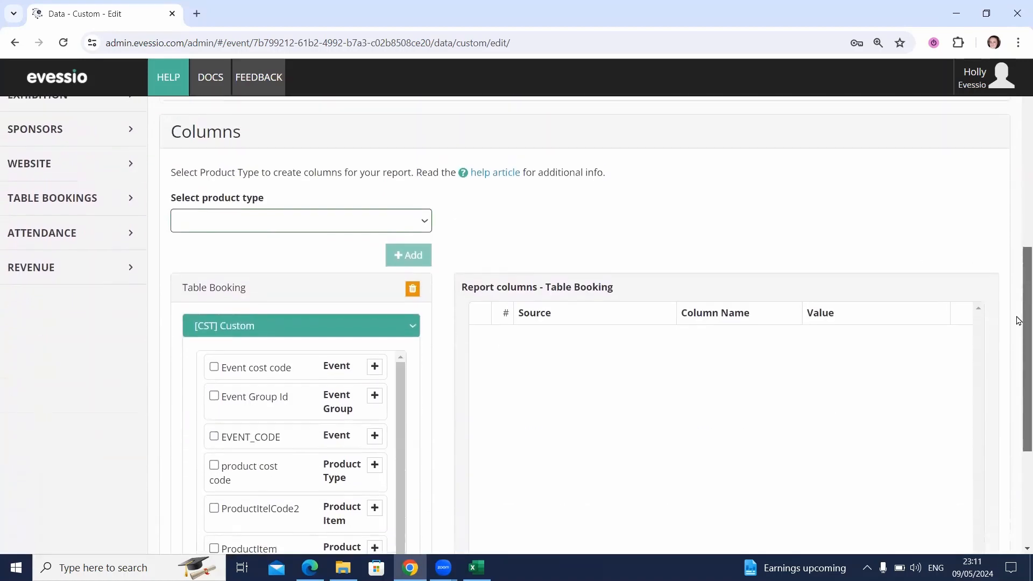
left_click(370, 230)
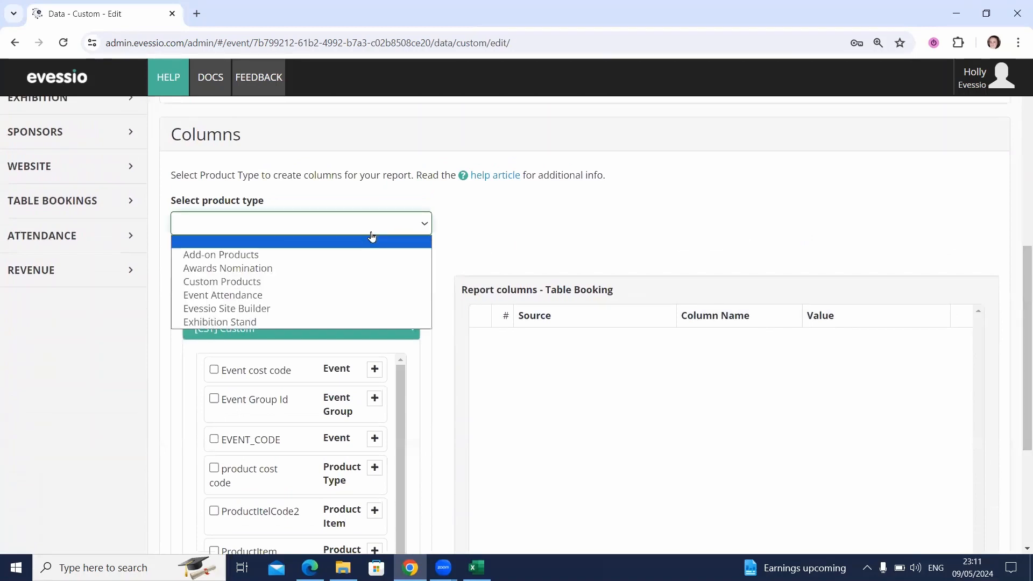
left_click(228, 269)
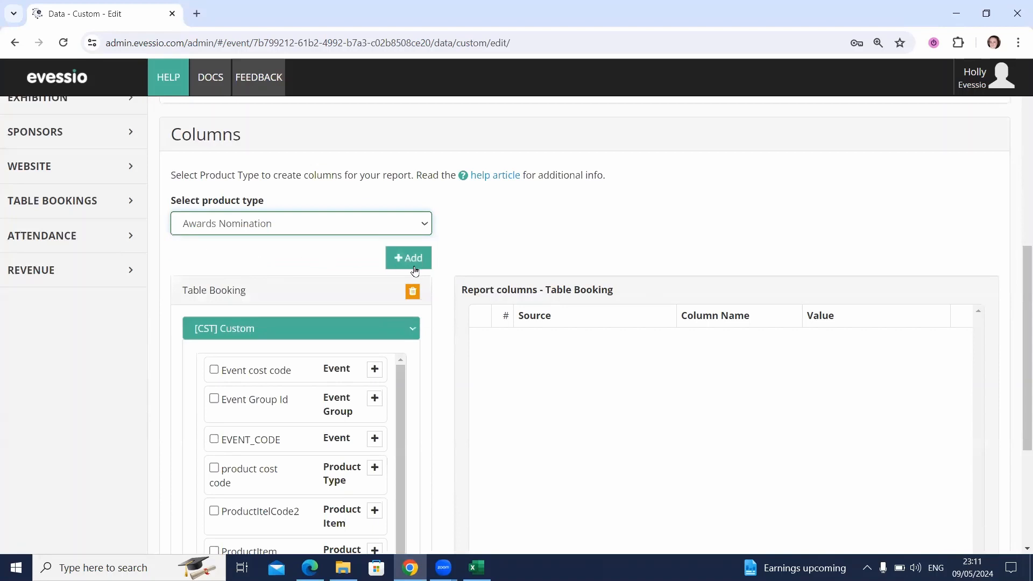
left_click(415, 271)
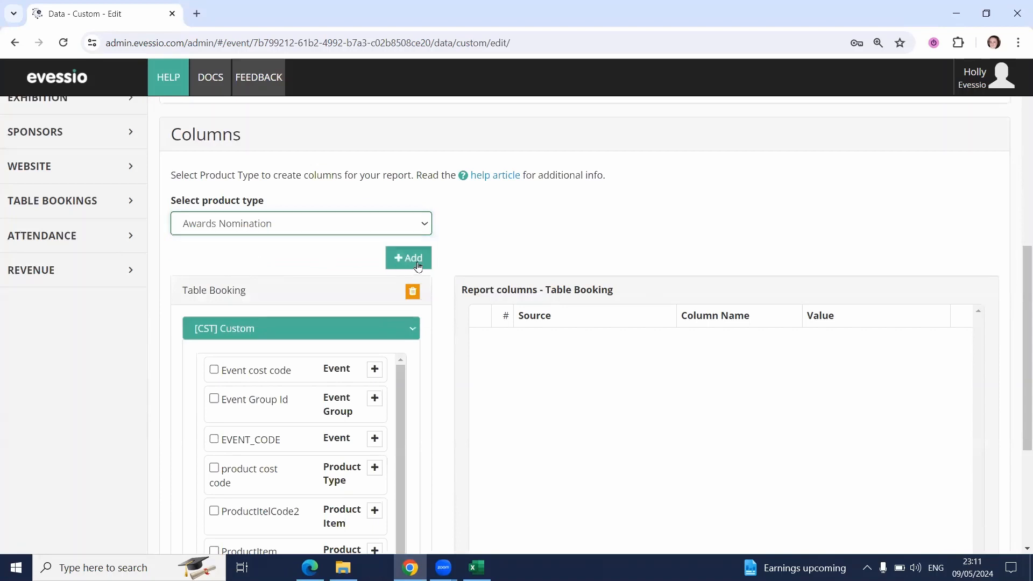
left_click_drag(1026, 244, 1018, 299)
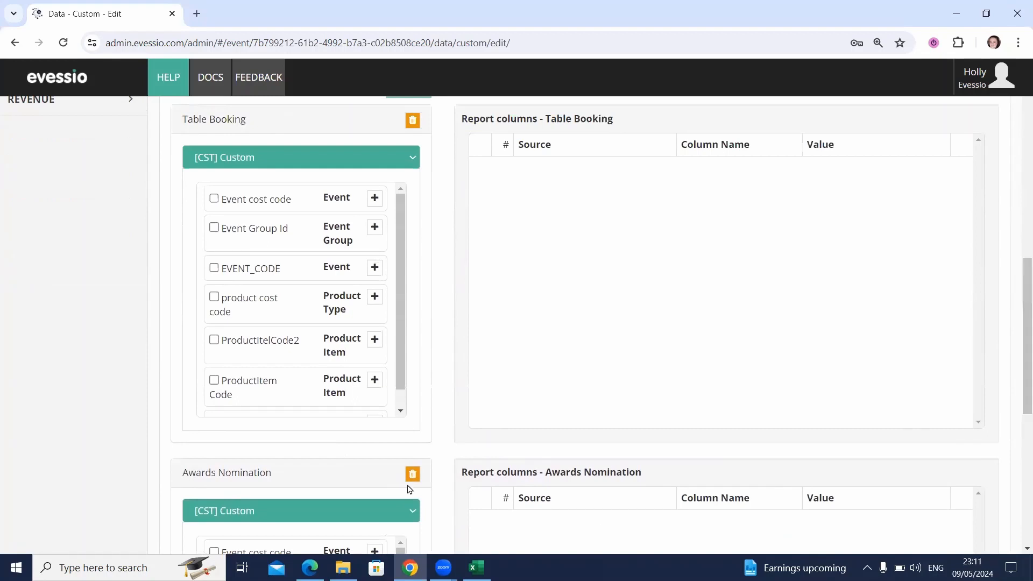
Check the available report view options without changing them, and set the report type to Transactions
left_click_drag(1018, 399, 1019, 289)
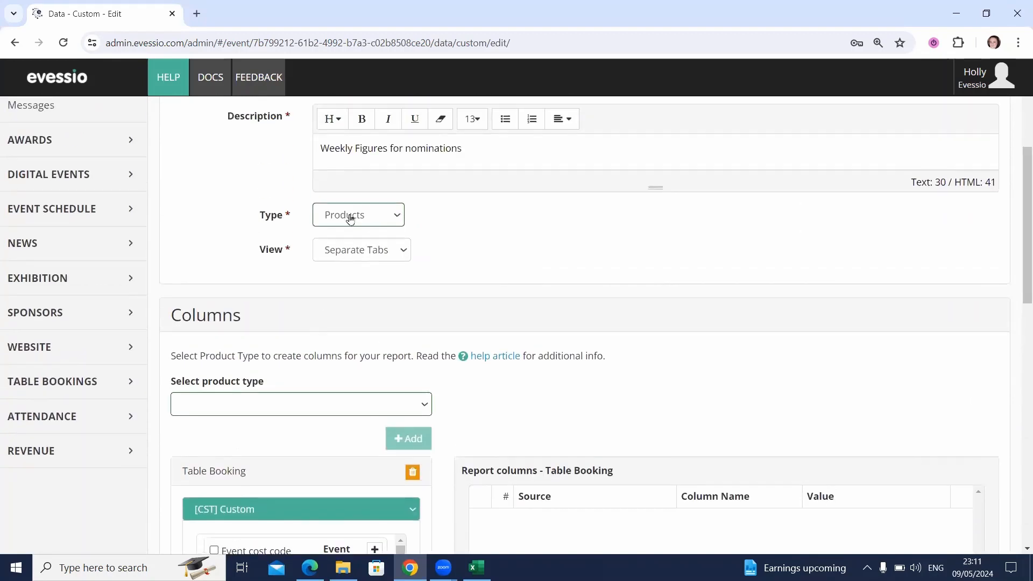
left_click(375, 263)
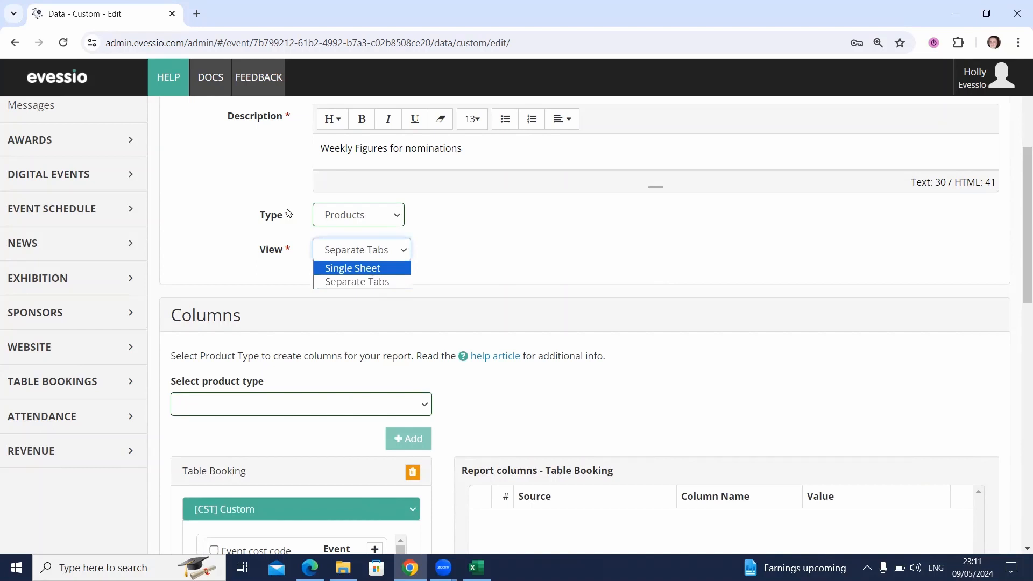
left_click(249, 195)
left_click(345, 220)
left_click(355, 234)
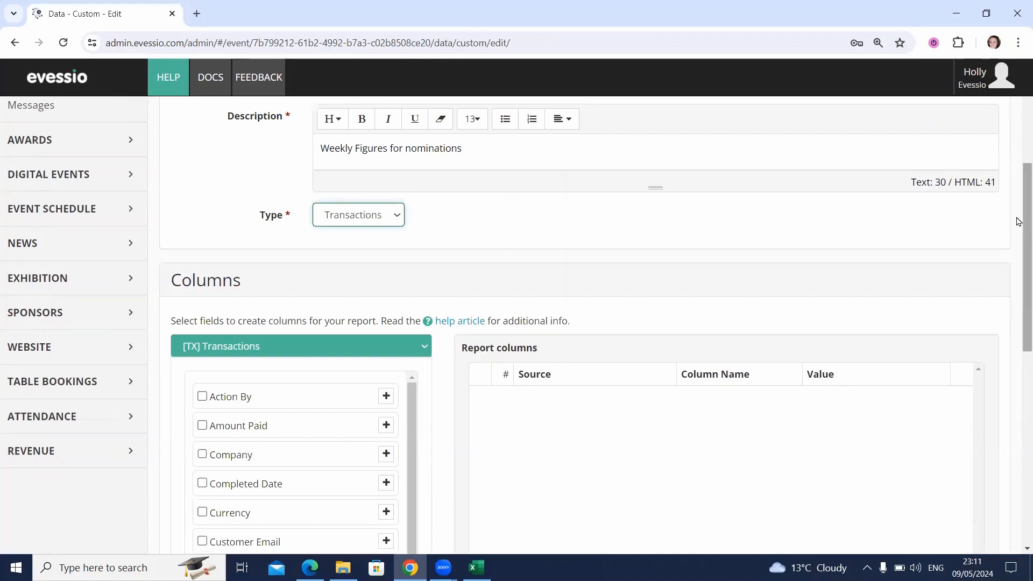
Show the [CST] Custom field group to examine which fields it offers for the report columns
left_click_drag(1018, 221, 1018, 255)
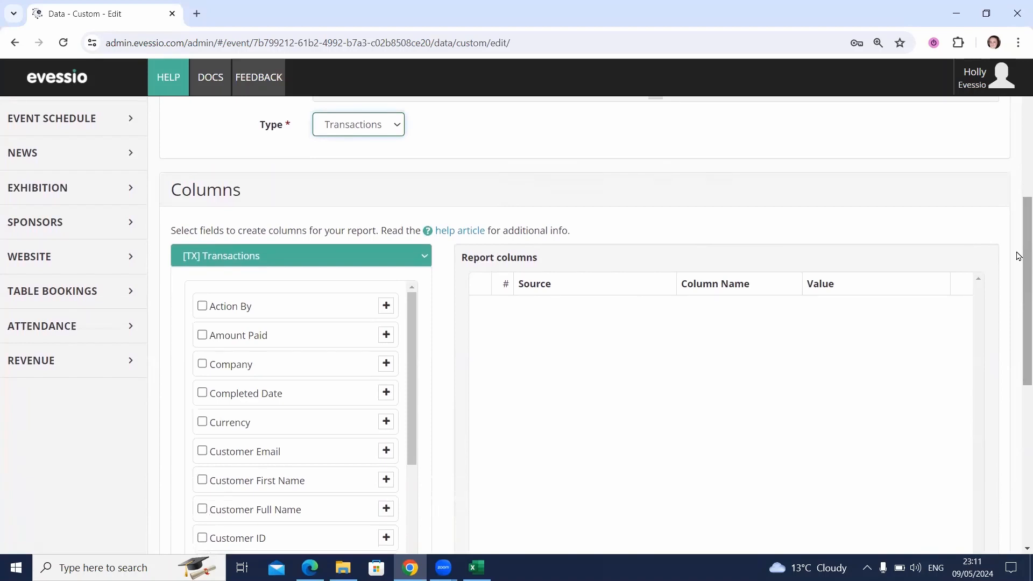
left_click_drag(1019, 256, 1018, 306)
left_click(409, 136)
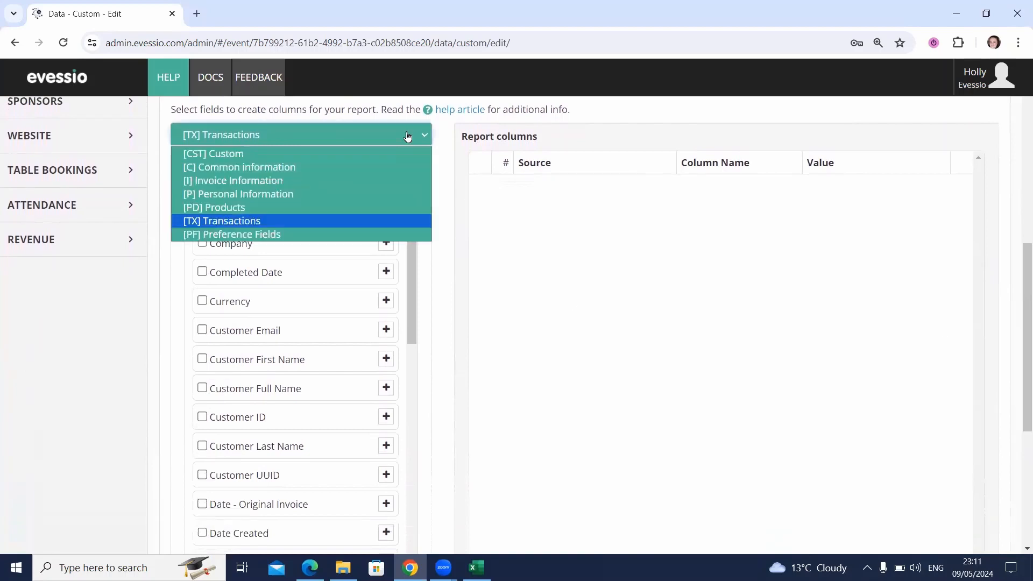
left_click(264, 155)
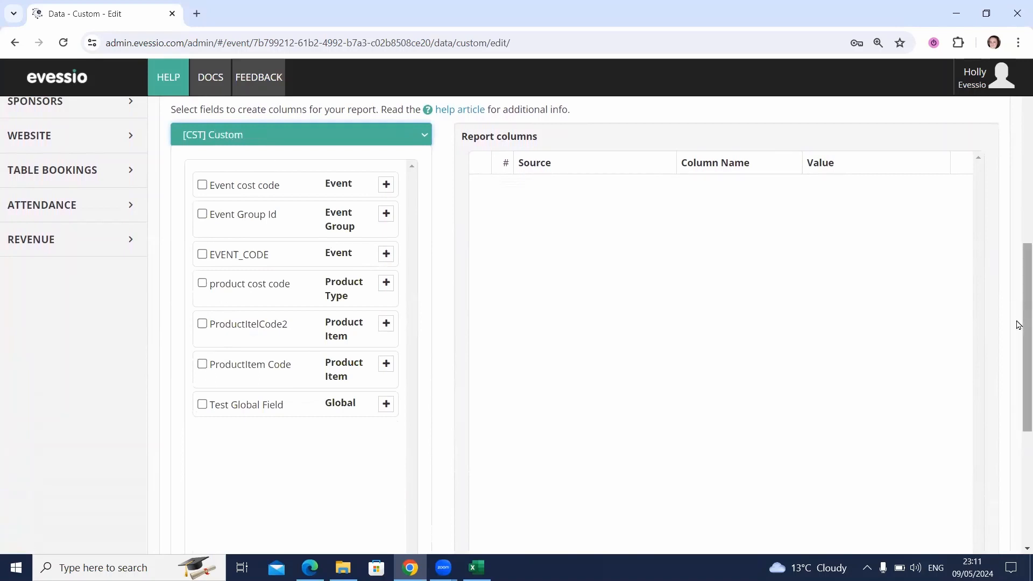
left_click_drag(1018, 322, 1019, 315)
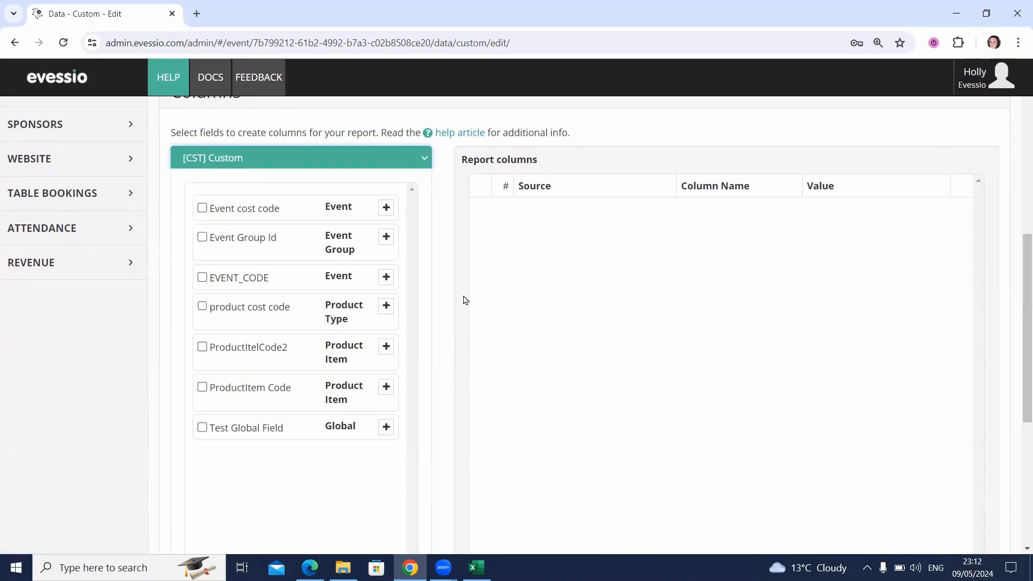
Add Event Name and Event Start Date from the [C] Common information fields as report columns
left_click(424, 165)
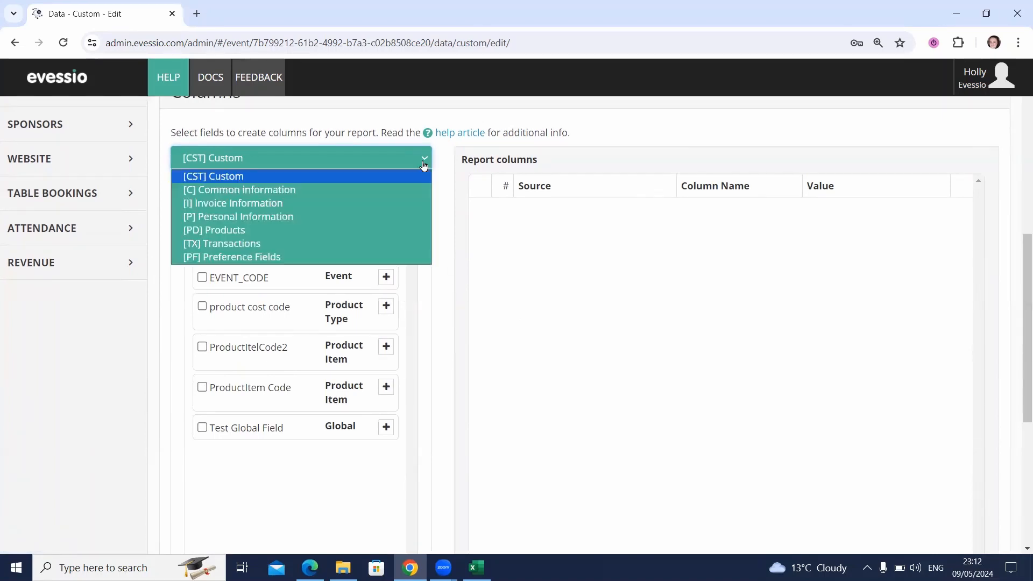
left_click(357, 188)
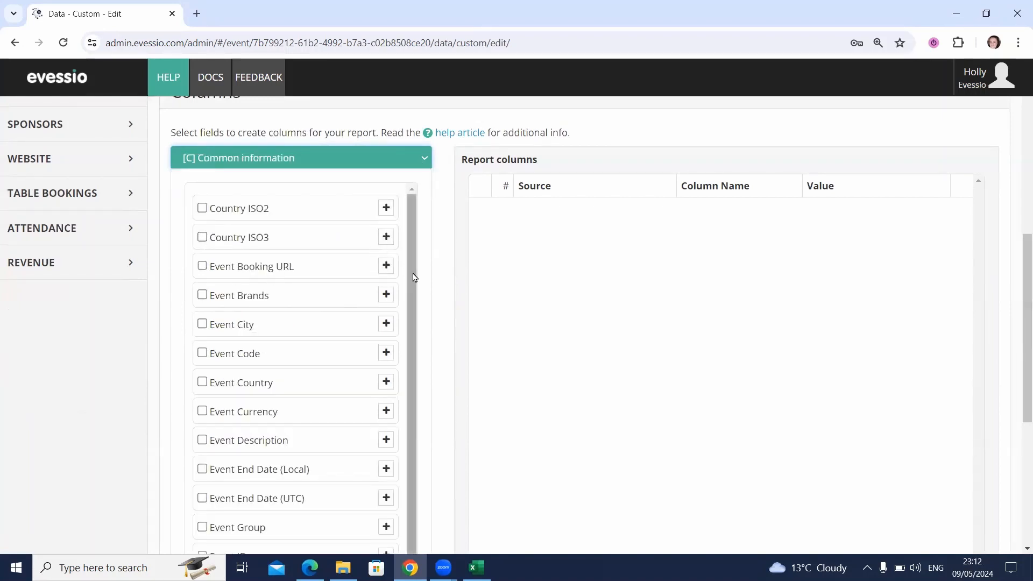
left_click_drag(415, 277, 413, 440)
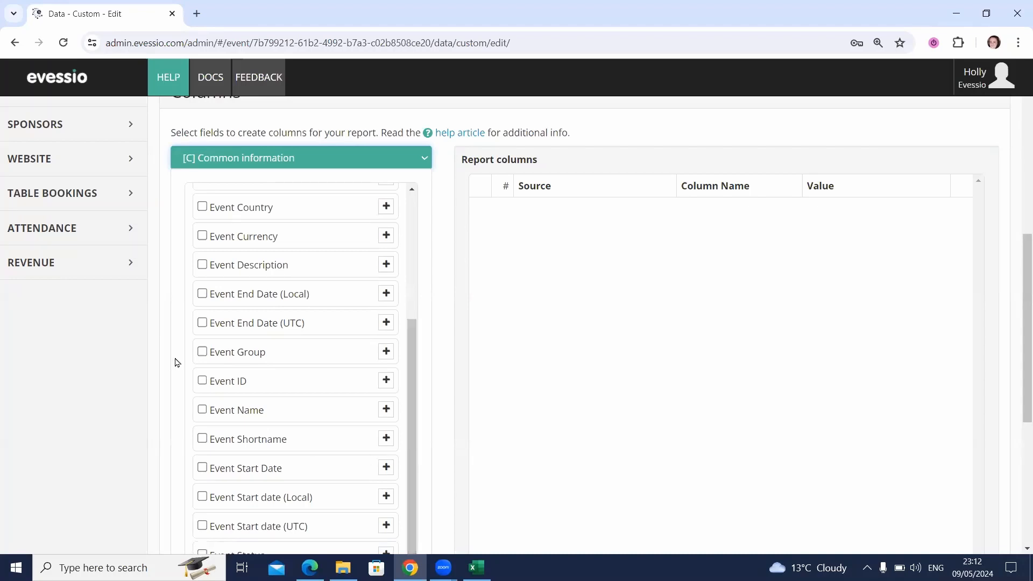
left_click(202, 412)
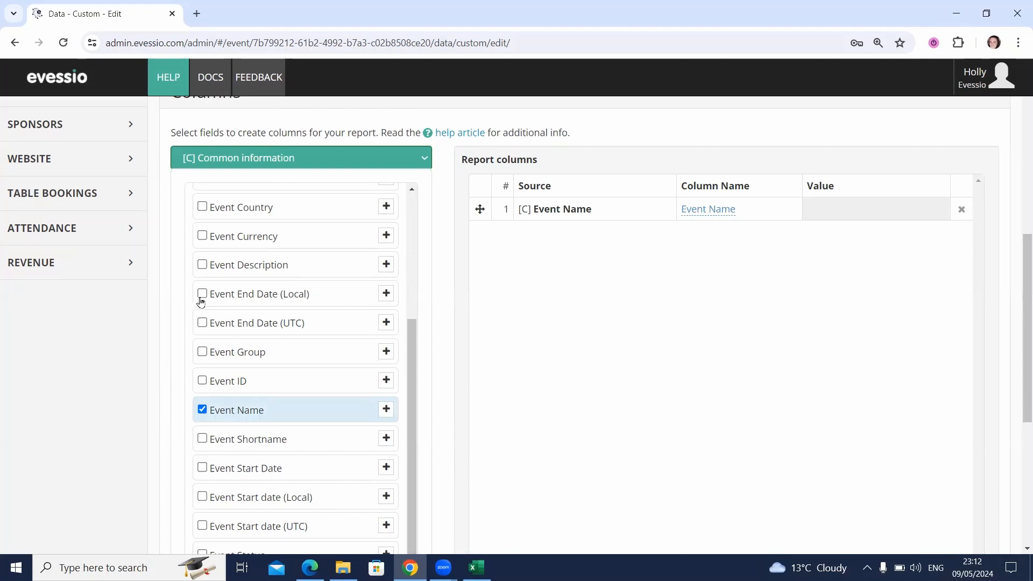
left_click(202, 468)
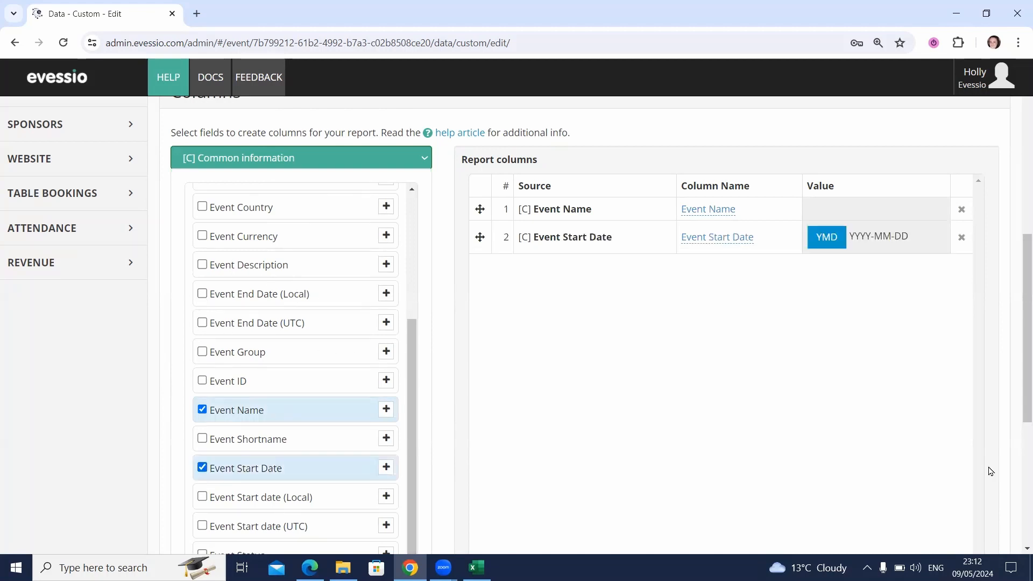
mouse_move(1018, 336)
left_mouse_down()
mouse_move(1018, 403)
mouse_move(1019, 328)
left_mouse_up()
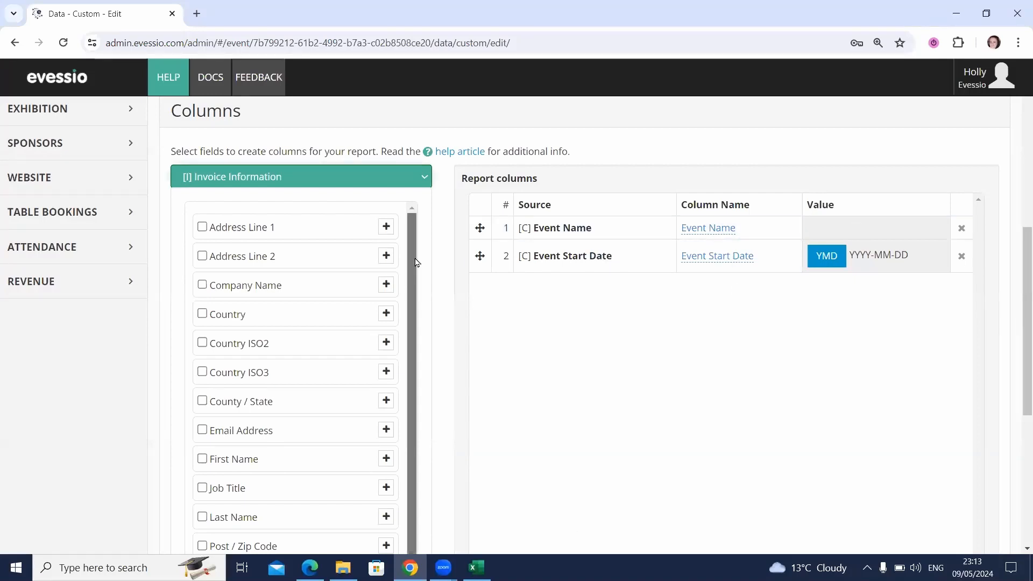
Add VAT Number, First Name and Last Name from the [I] Invoice Information fields as report columns
left_click_drag(415, 259, 417, 304)
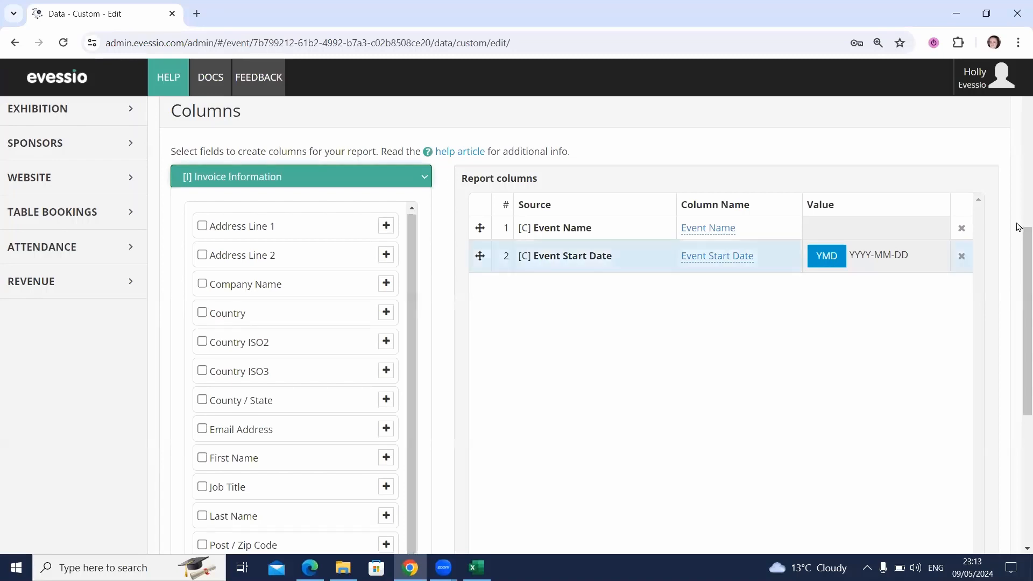
scroll(1017, 204, "up", 8)
left_click_drag(1018, 186, 1017, 436)
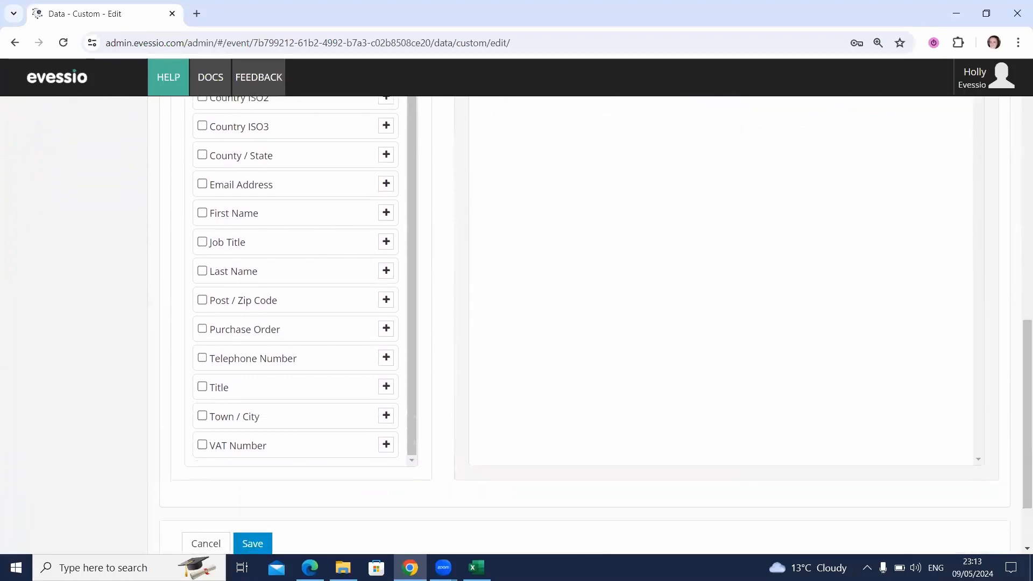
left_click(203, 446)
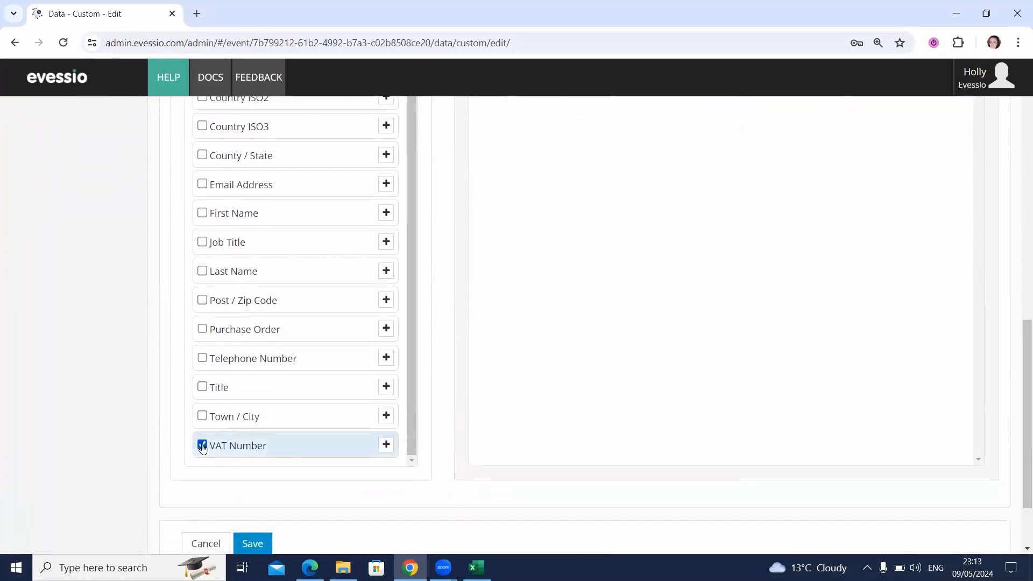
left_click(202, 222)
left_click(203, 271)
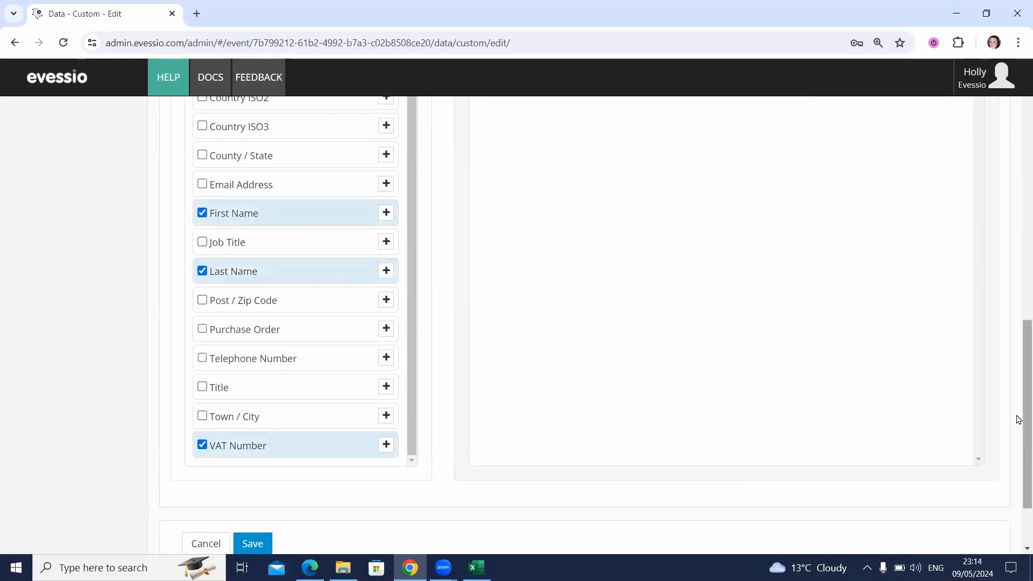
Examine which fields the [P] Personal Information and [PD] Products groups offer for the report columns
left_click_drag(1019, 420, 1019, 297)
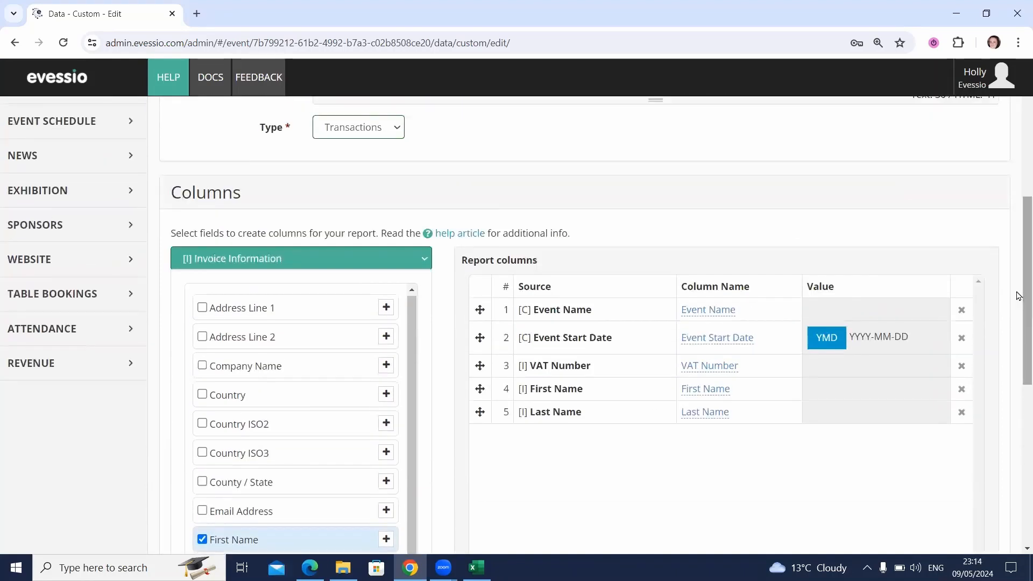
left_click(381, 262)
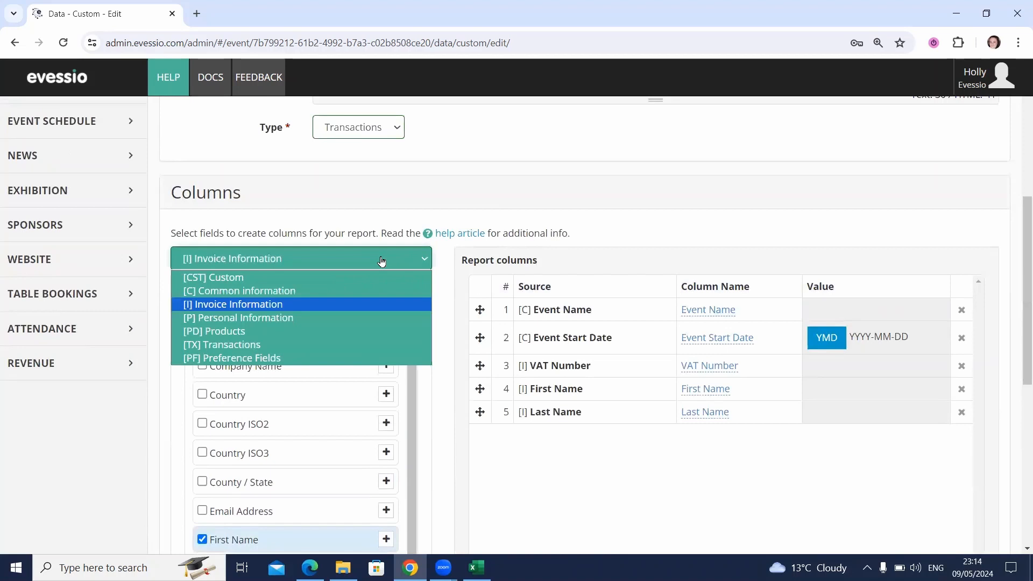
left_click(246, 318)
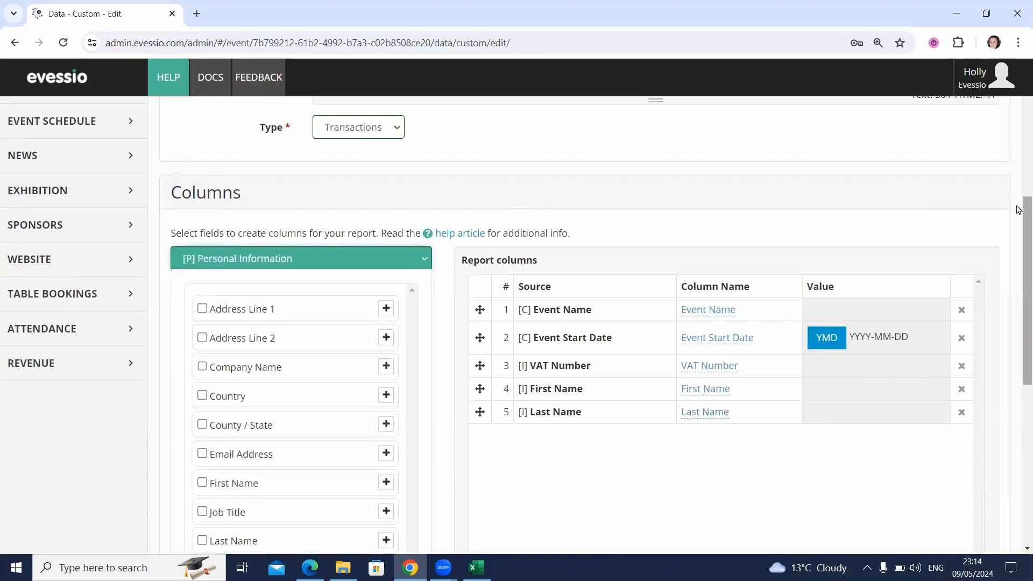
left_click_drag(1018, 261, 1018, 323)
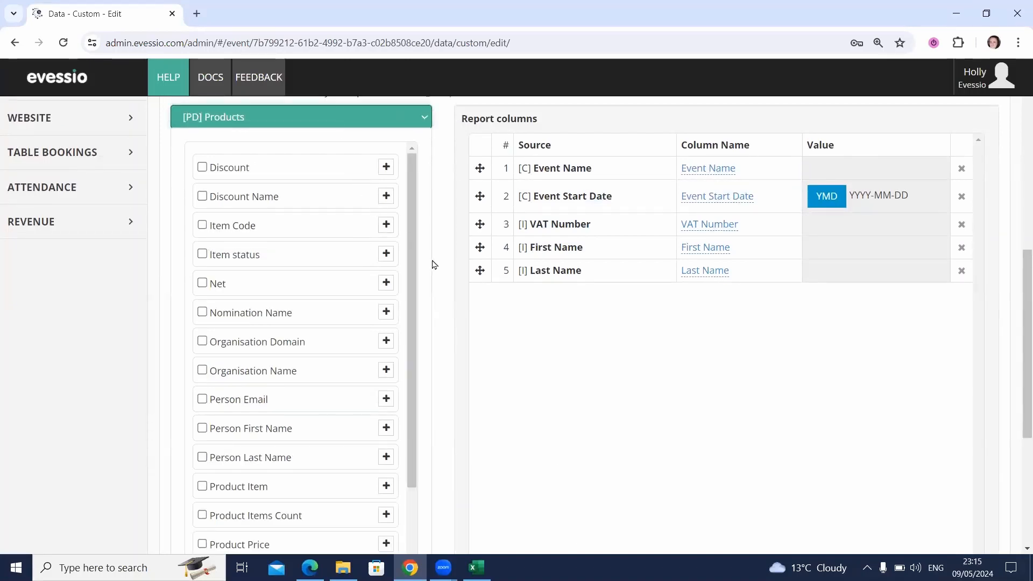
left_click_drag(413, 214, 425, 418)
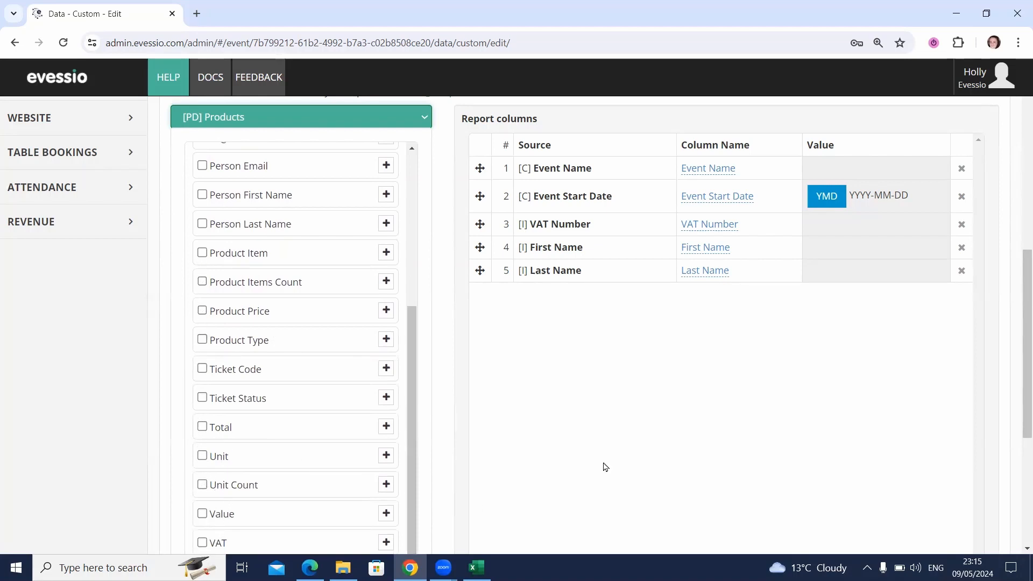
scroll(1019, 397, "down", 1)
scroll(1018, 411, "up", 2)
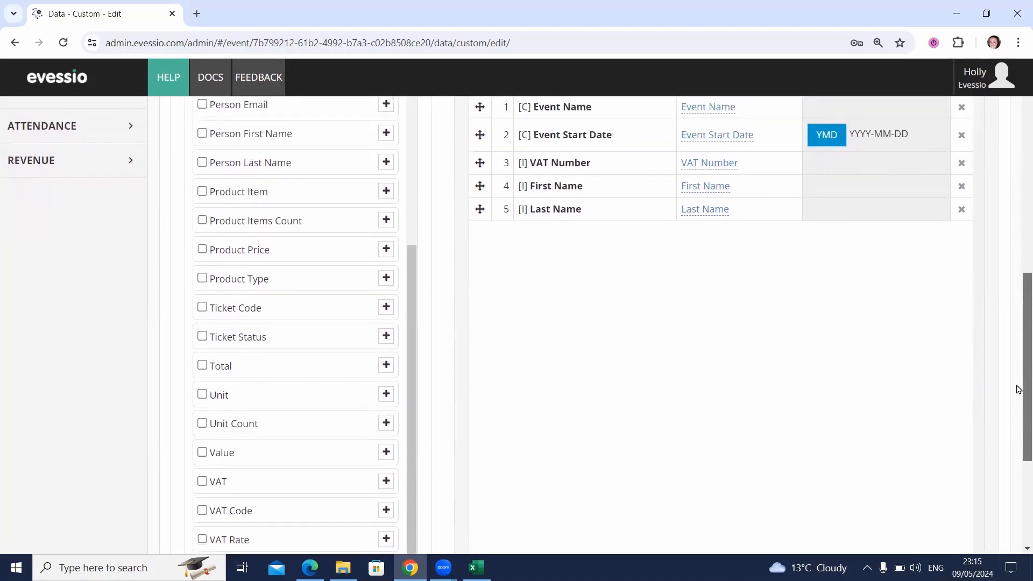
Add Company, Date - Original Invoice and Discount from the [TX] Transactions fields as report columns
left_click(418, 151)
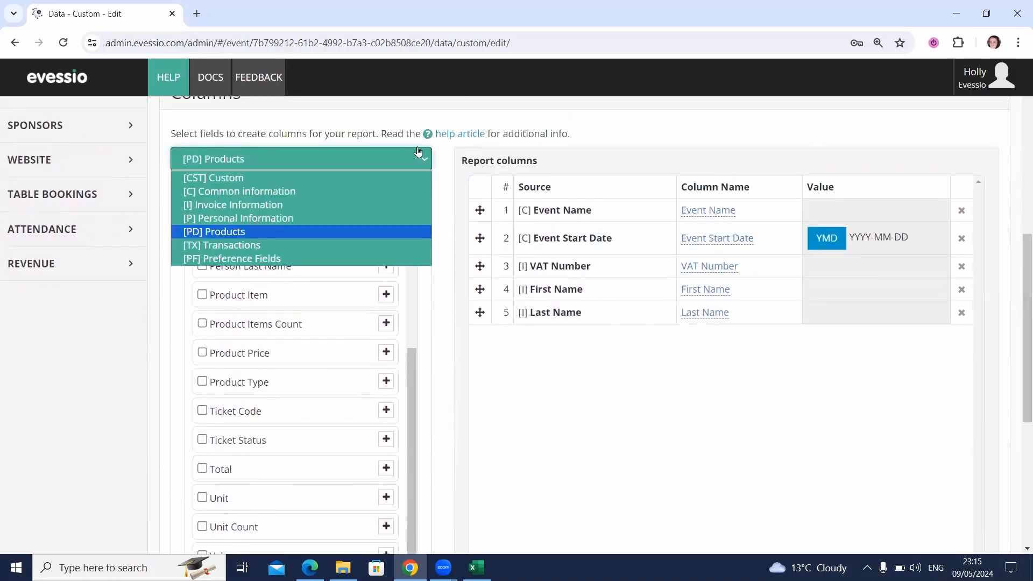
left_click(255, 246)
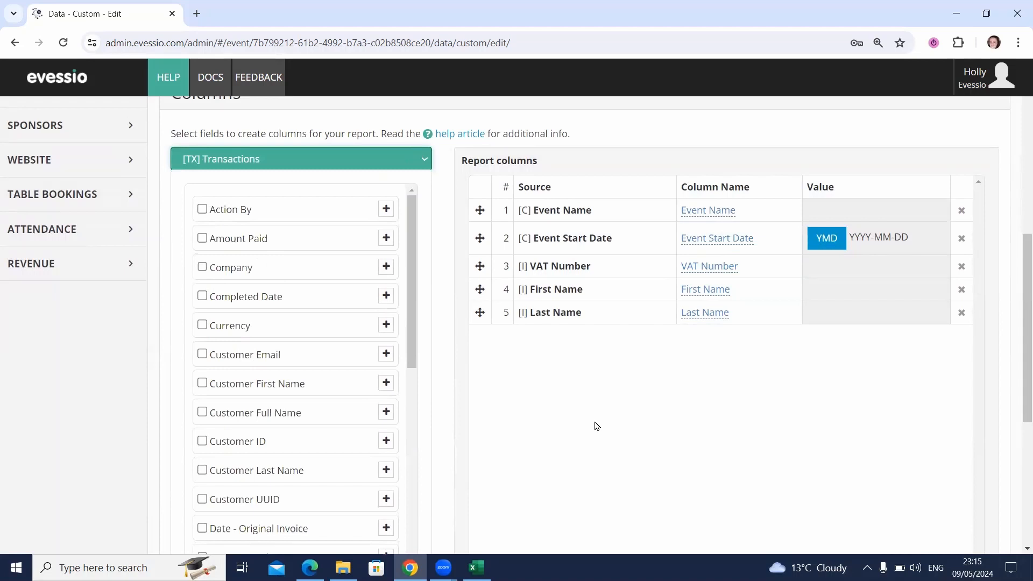
left_click_drag(411, 225, 414, 243)
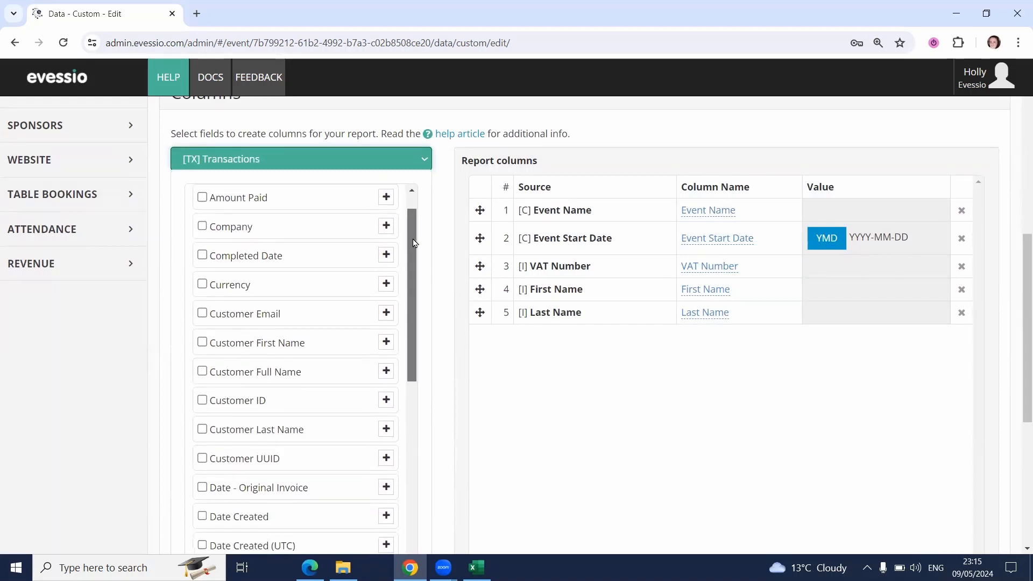
left_click(203, 227)
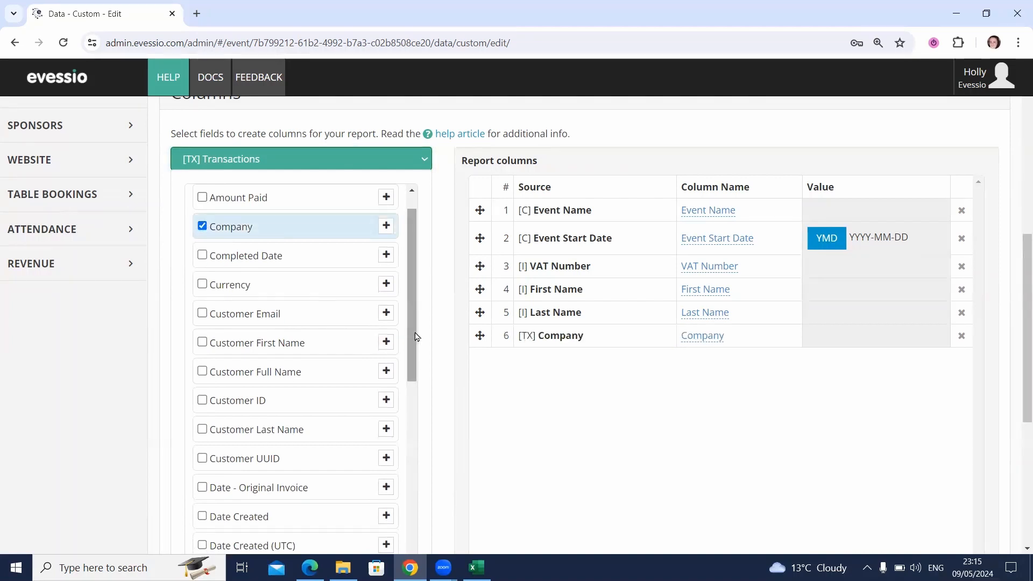
left_click_drag(417, 328, 425, 404)
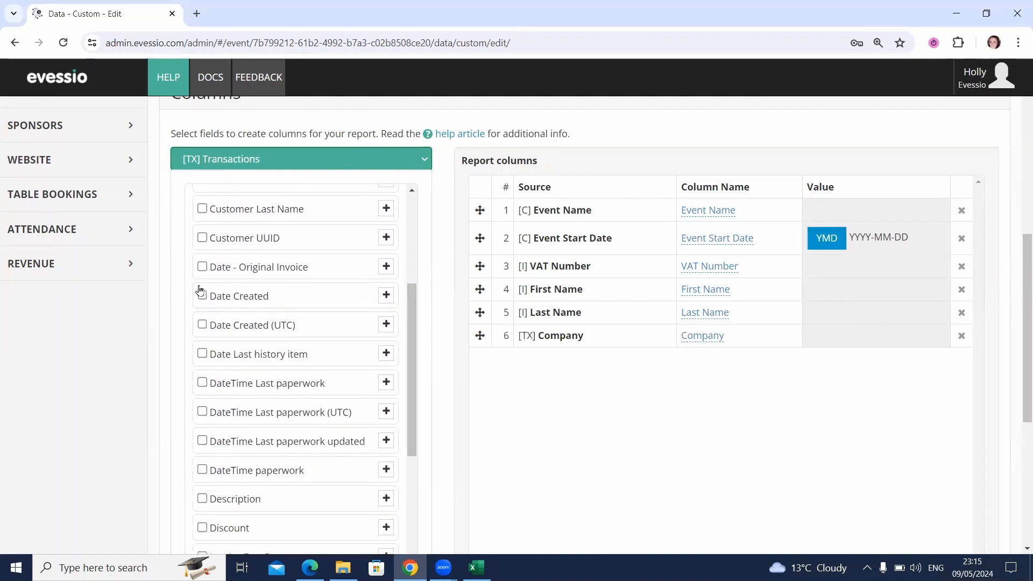
left_click(202, 267)
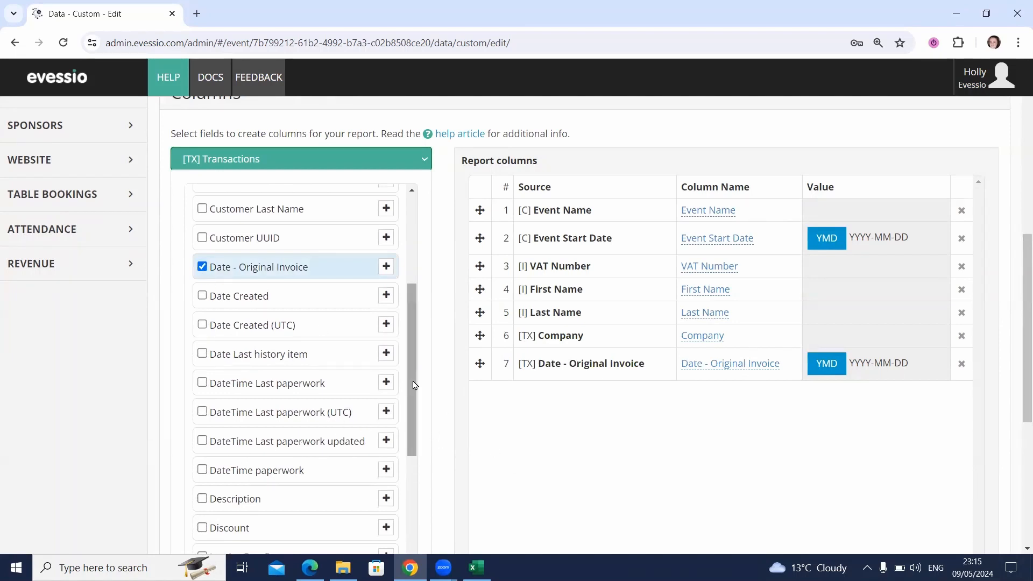
scroll(414, 385, "down", 2)
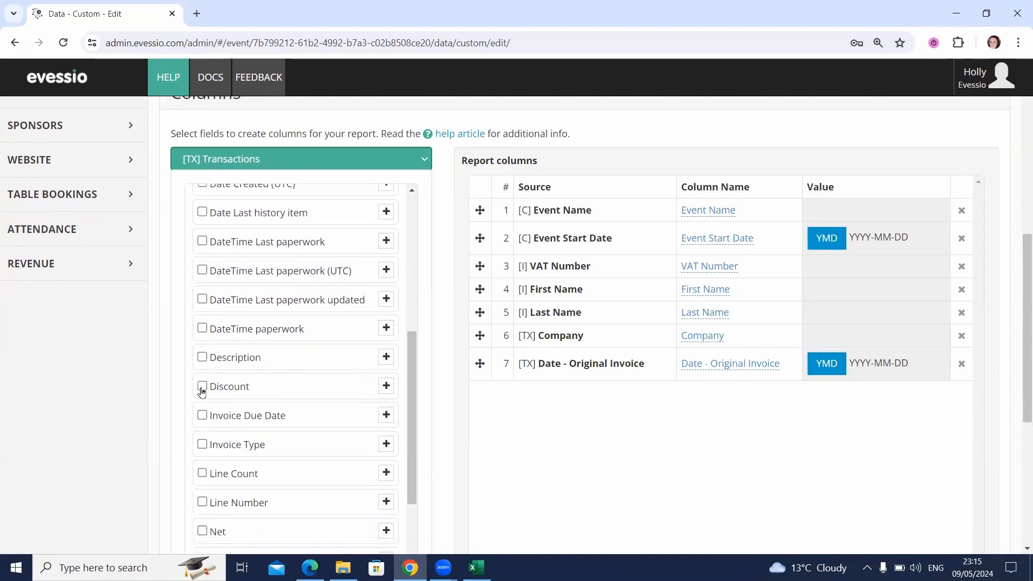
left_click(202, 388)
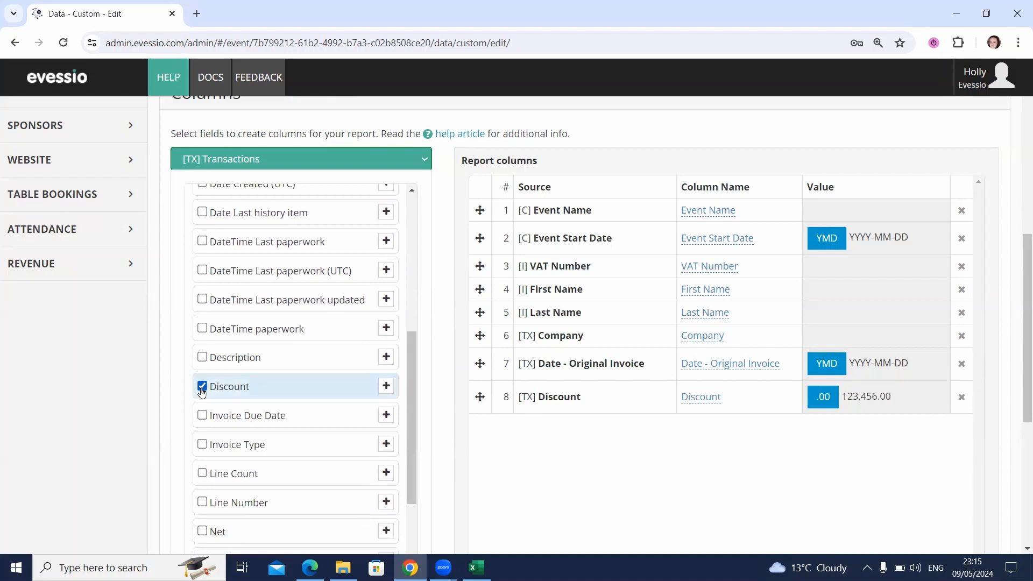
Show the [PF] Preference Fields group to examine which fields it offers for the report
left_click(356, 166)
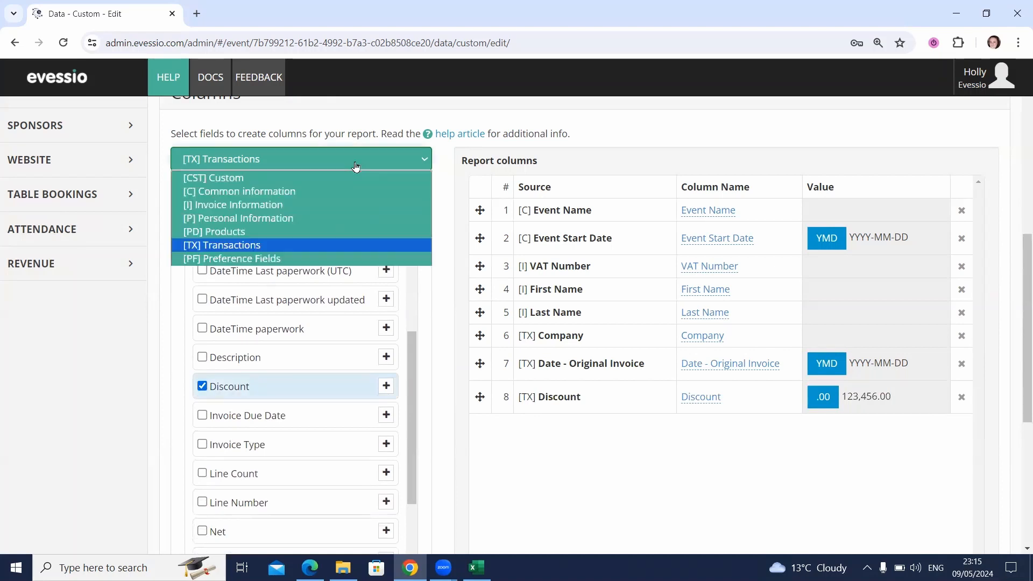
left_click(295, 260)
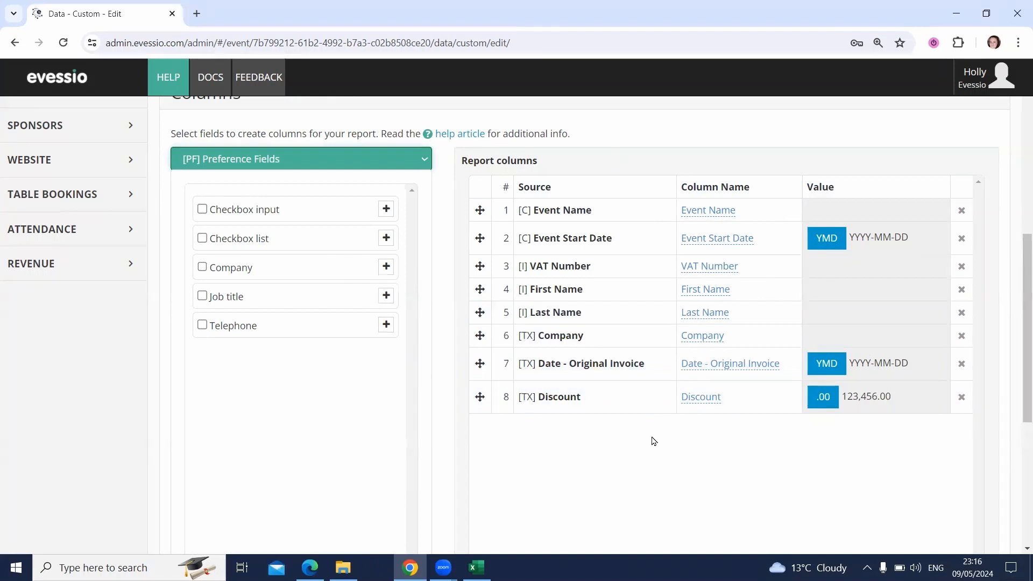
Open the column name of the Event Name report column for editing, and leave the edit without renaming it
left_click(711, 212)
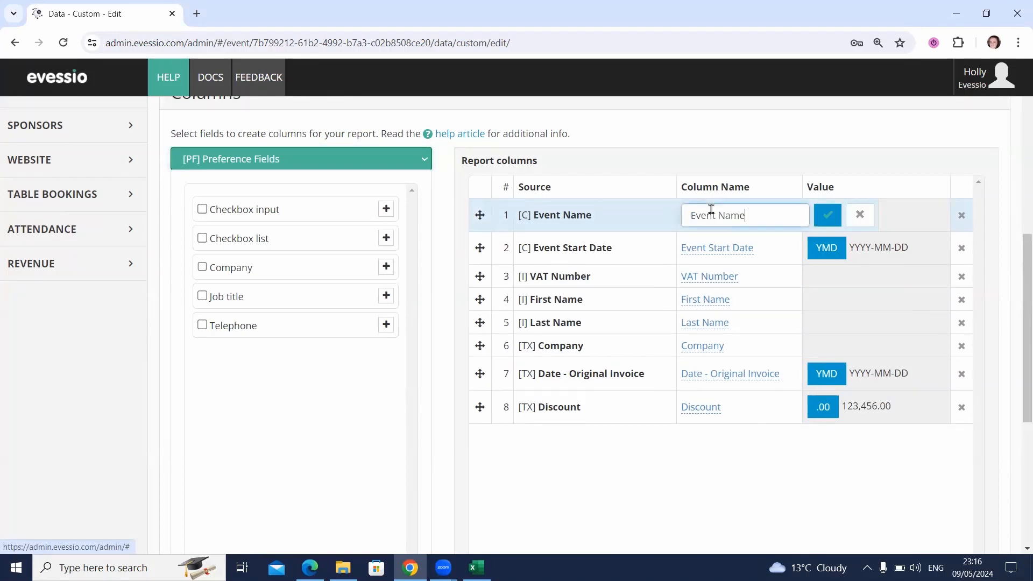
left_click_drag(775, 214, 728, 212)
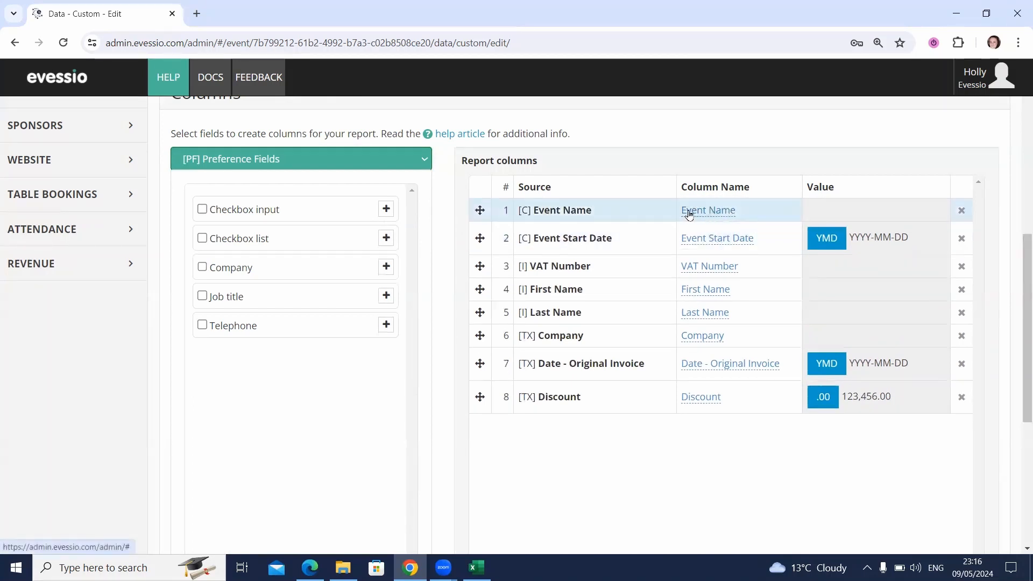
left_click(724, 211)
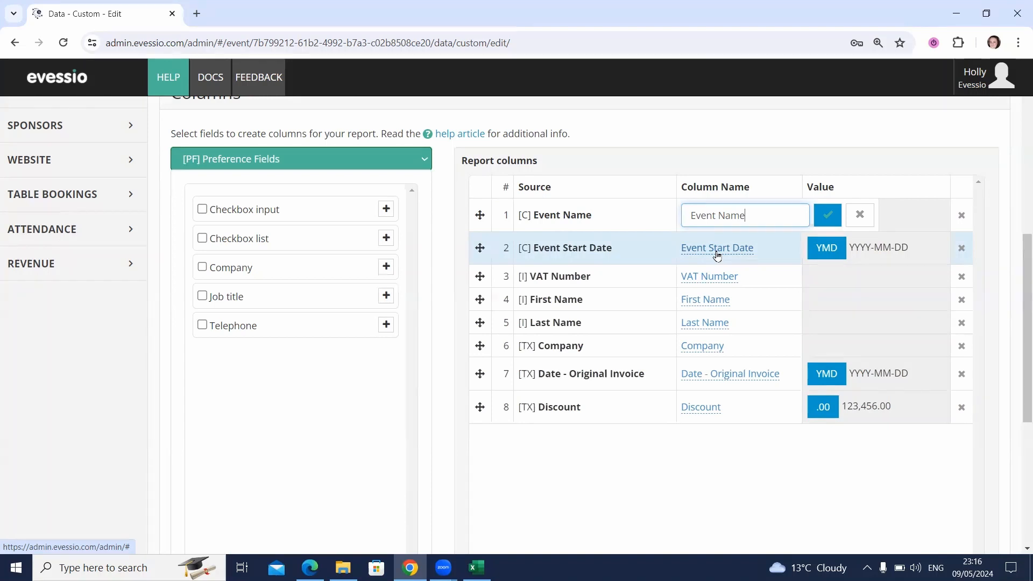
left_click(717, 532)
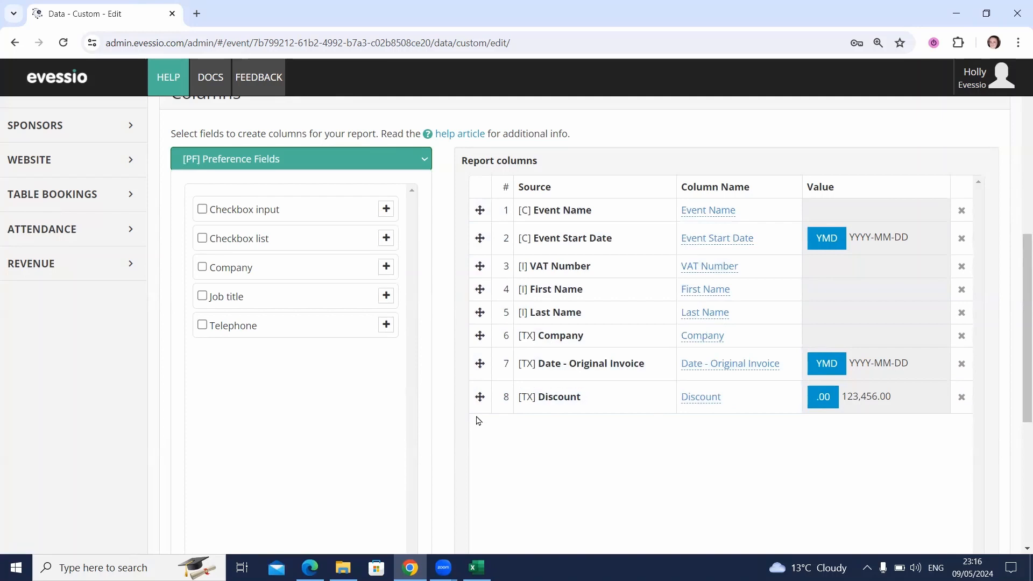
Save the custom report with its chosen columns
left_click_drag(1021, 358, 1021, 479)
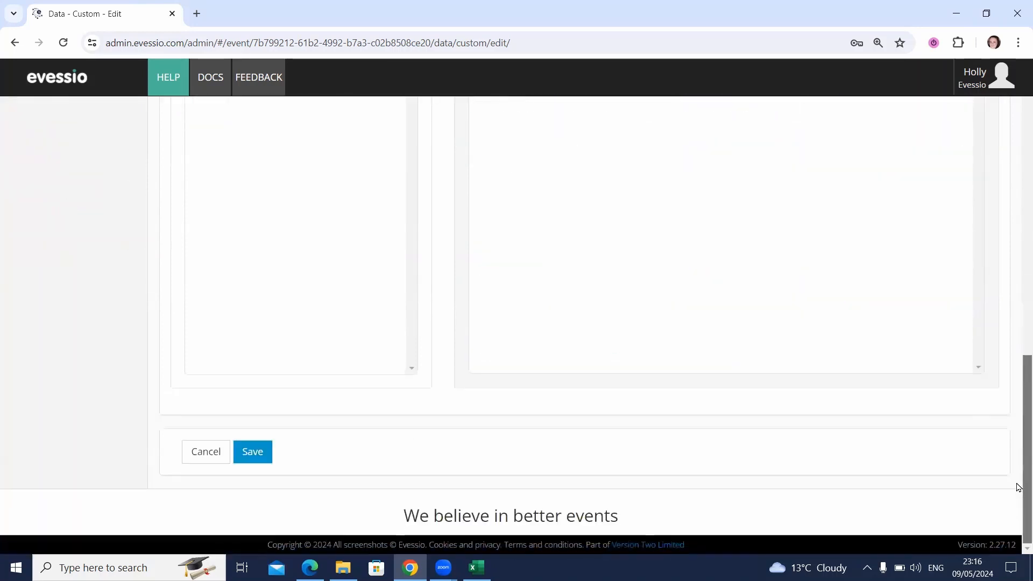
left_click(250, 454)
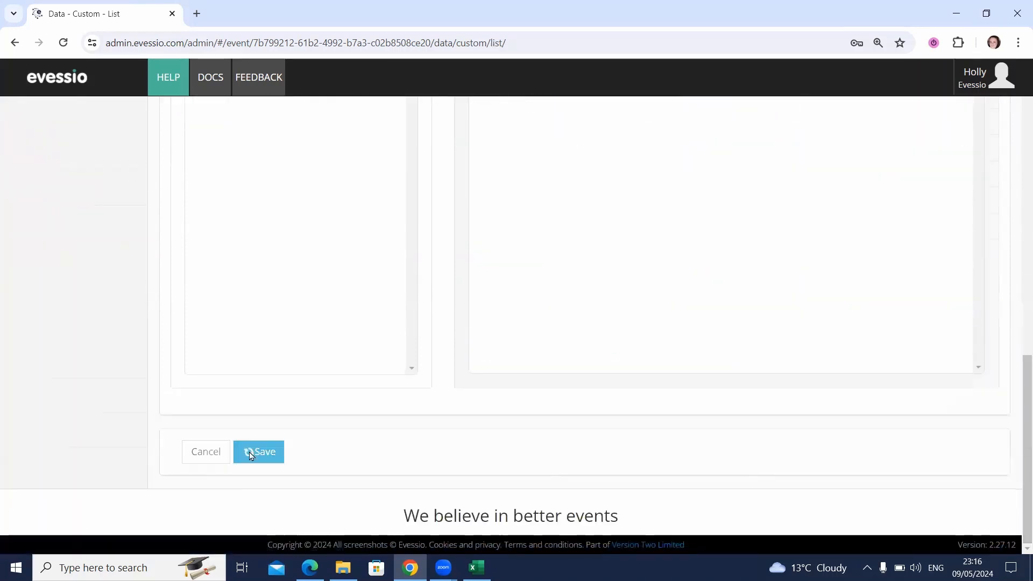
View the results of the Weekly Figures report from the custom reports list and export them
left_click_drag(1018, 364, 1018, 275)
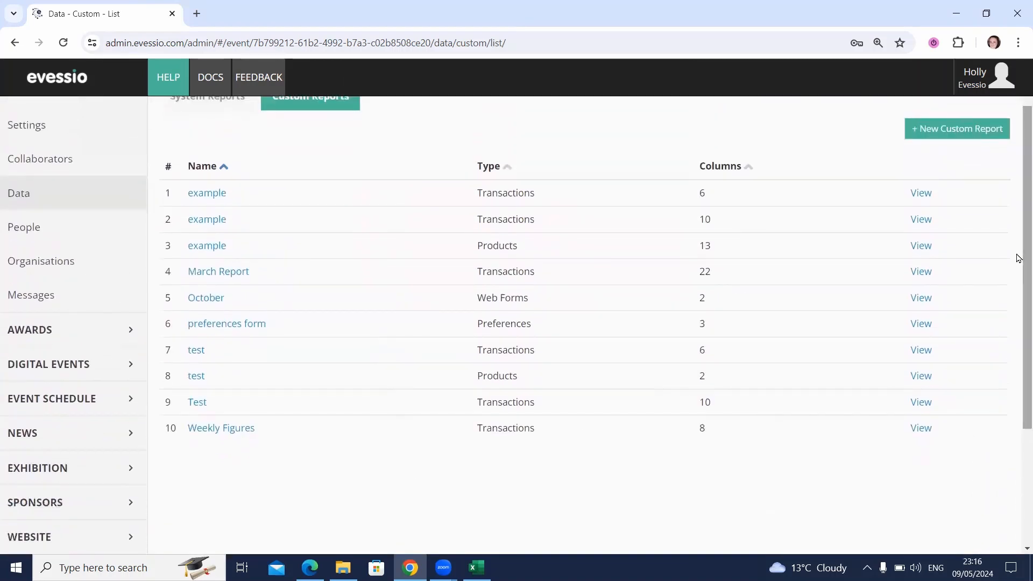
left_click(922, 429)
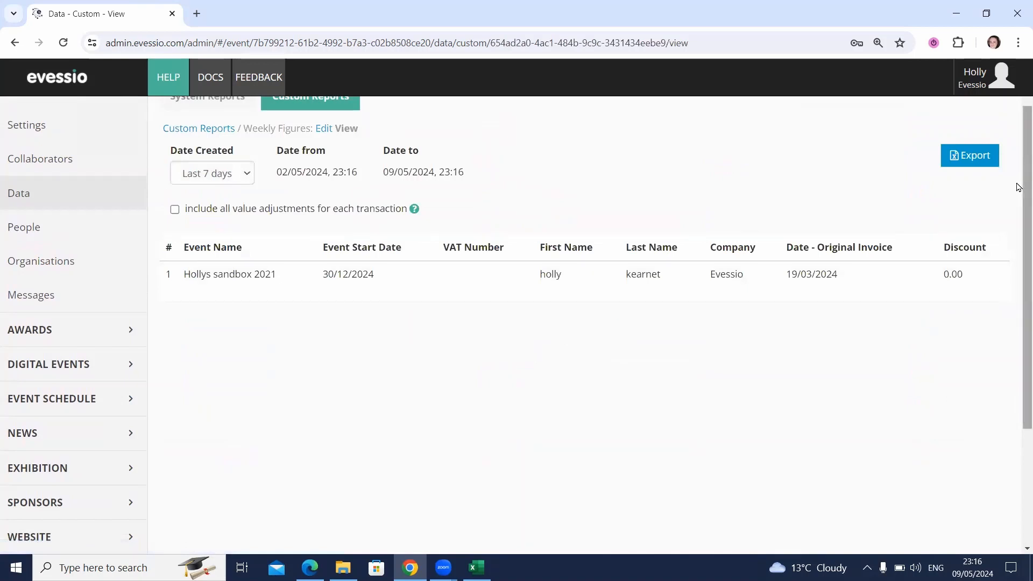
left_click(973, 160)
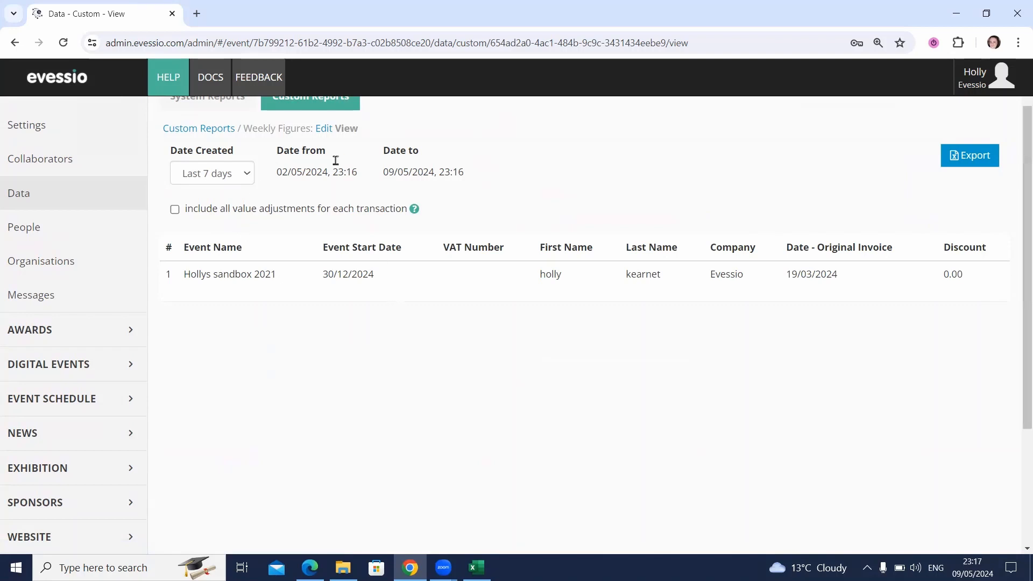
Return to the event's custom reports list and reopen the Weekly Figures report for editing
left_click(320, 112)
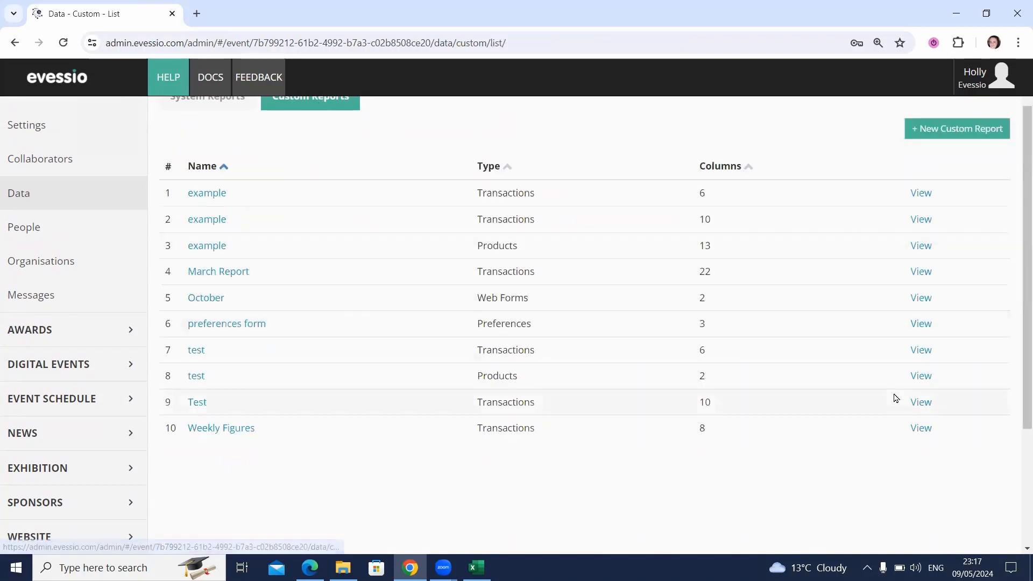
left_click(232, 434)
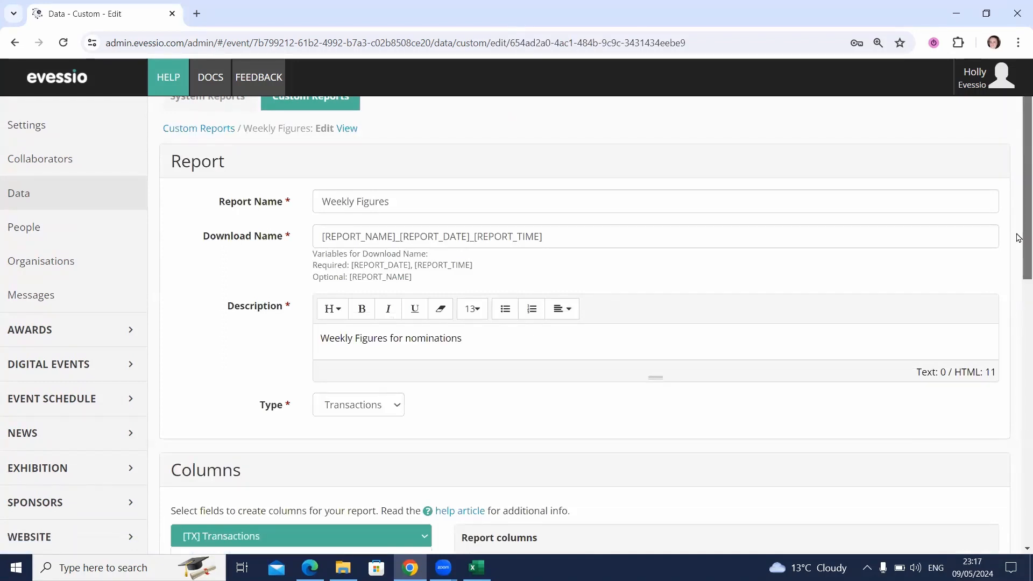
scroll(1019, 237, "up", 2)
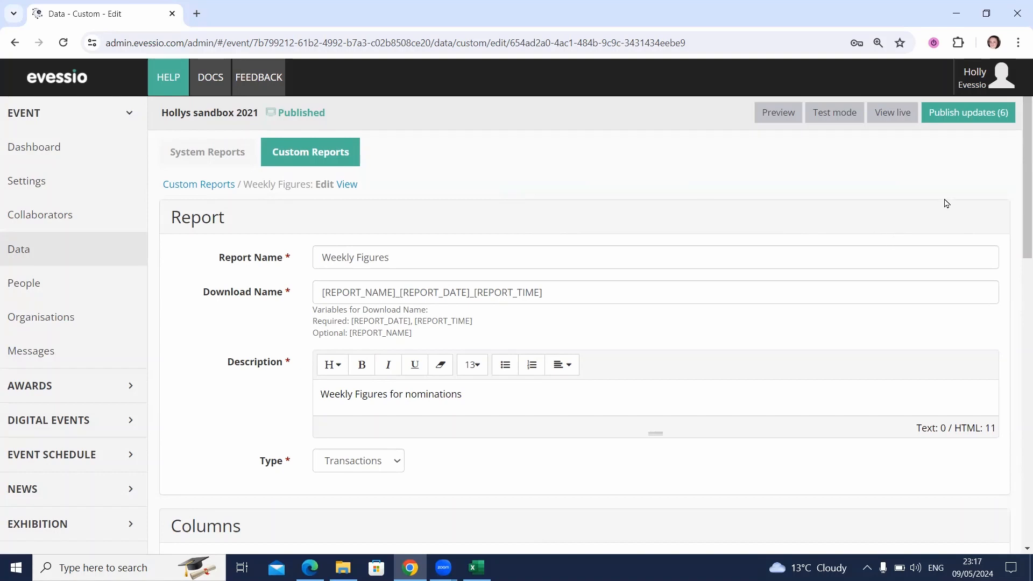
Go to Events HQ and show its list of custom reports
left_click(990, 88)
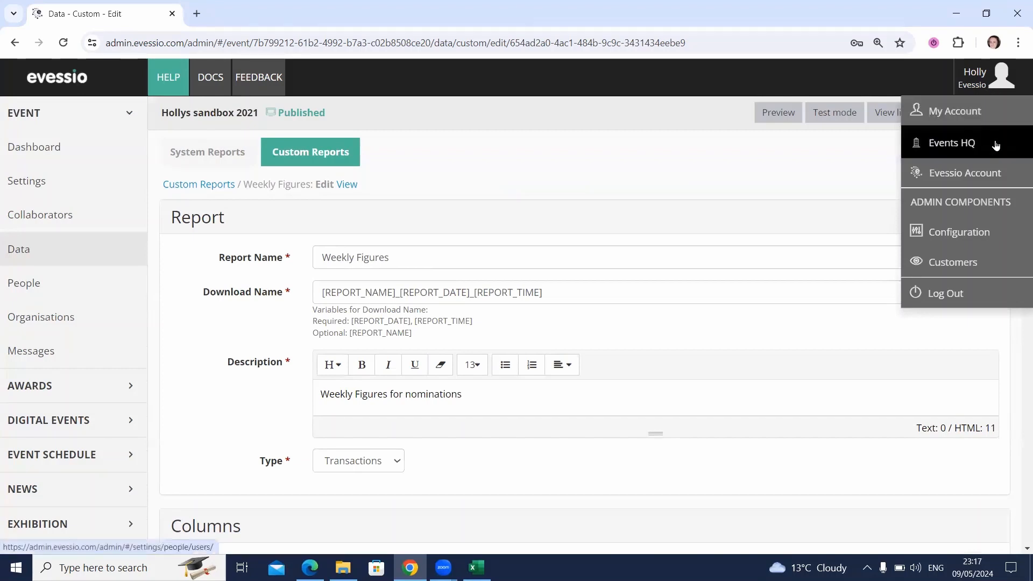
left_click(996, 145)
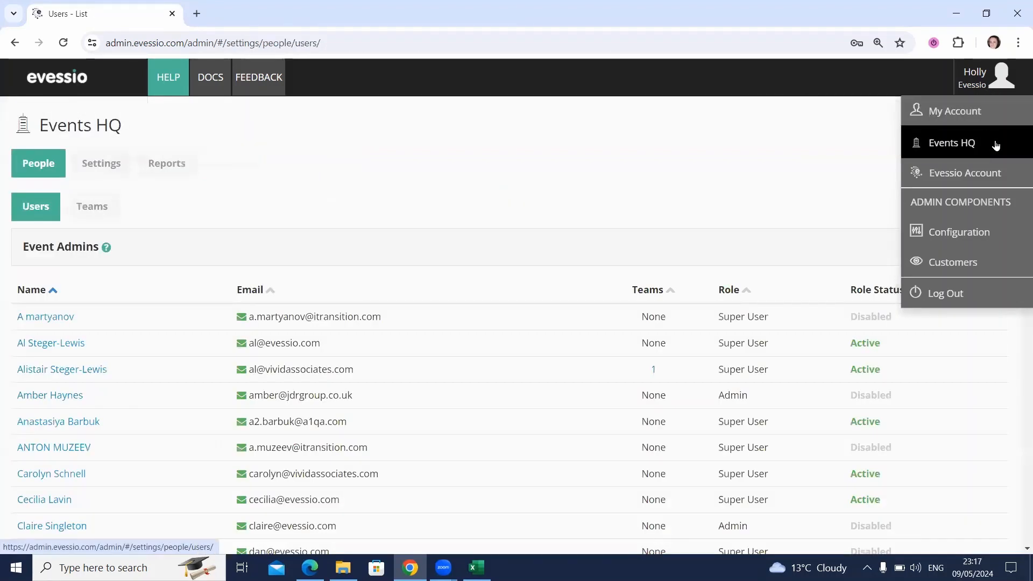
left_click(175, 165)
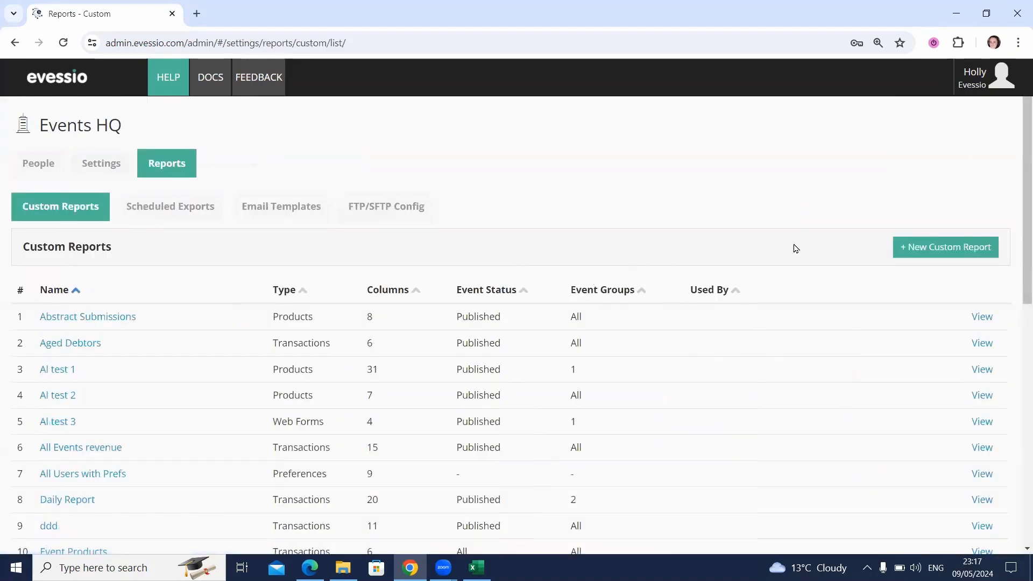
Start a new Events HQ custom report and limit its event groups to CLIENT DEMO and Content Types
left_click(933, 246)
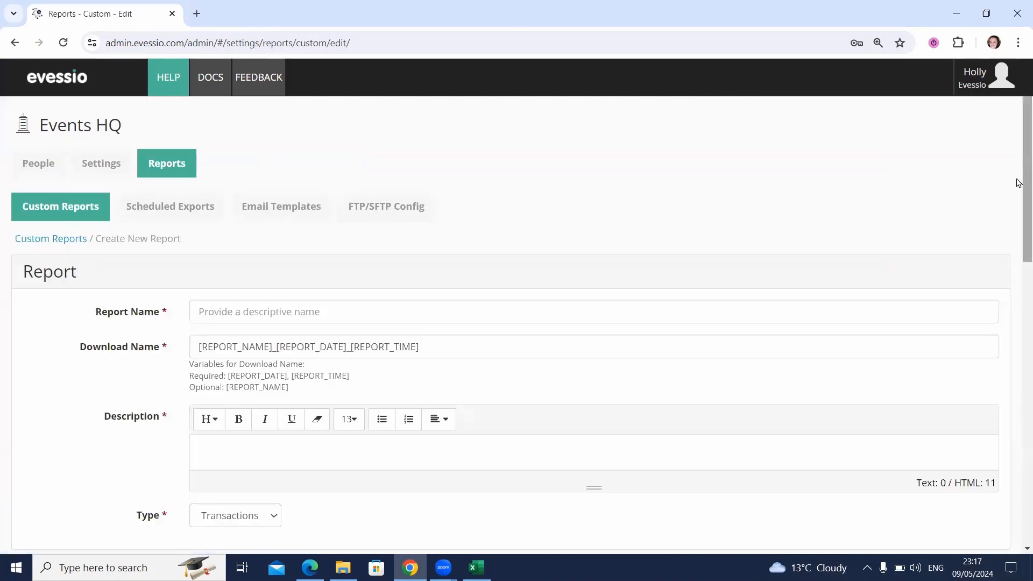
scroll(1018, 155, "down", 2)
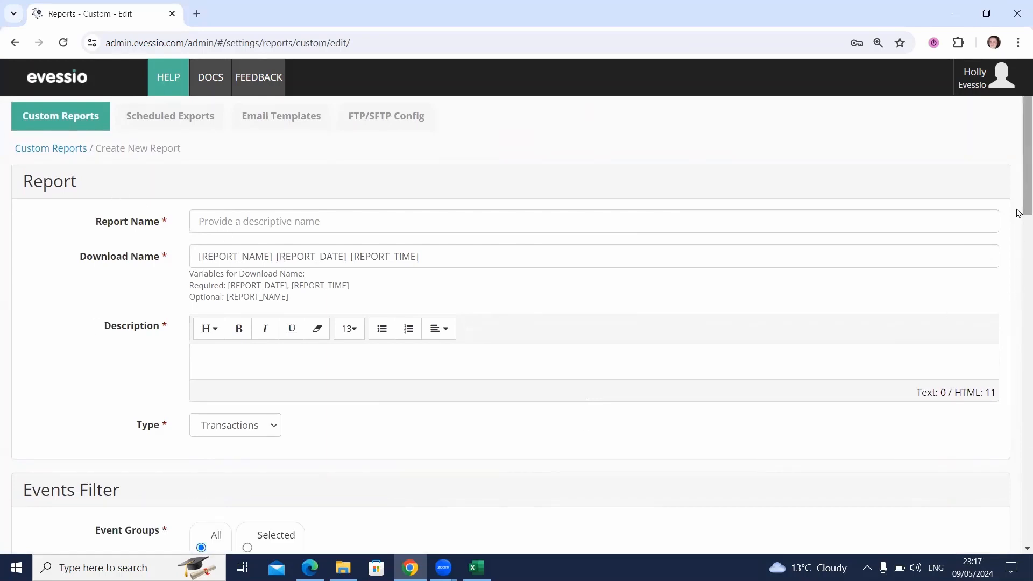
left_click_drag(1018, 205, 1018, 303)
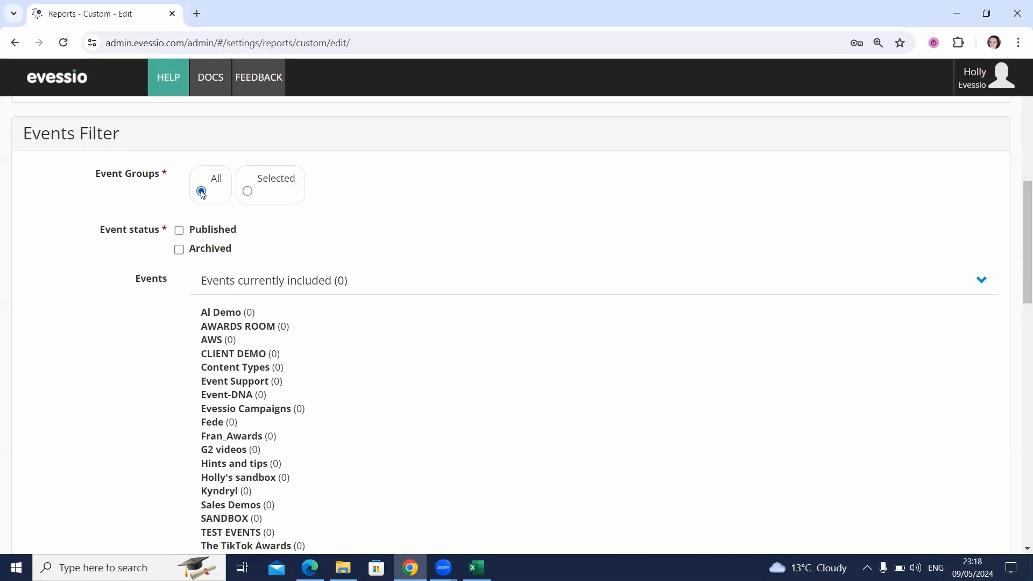
left_click(248, 191)
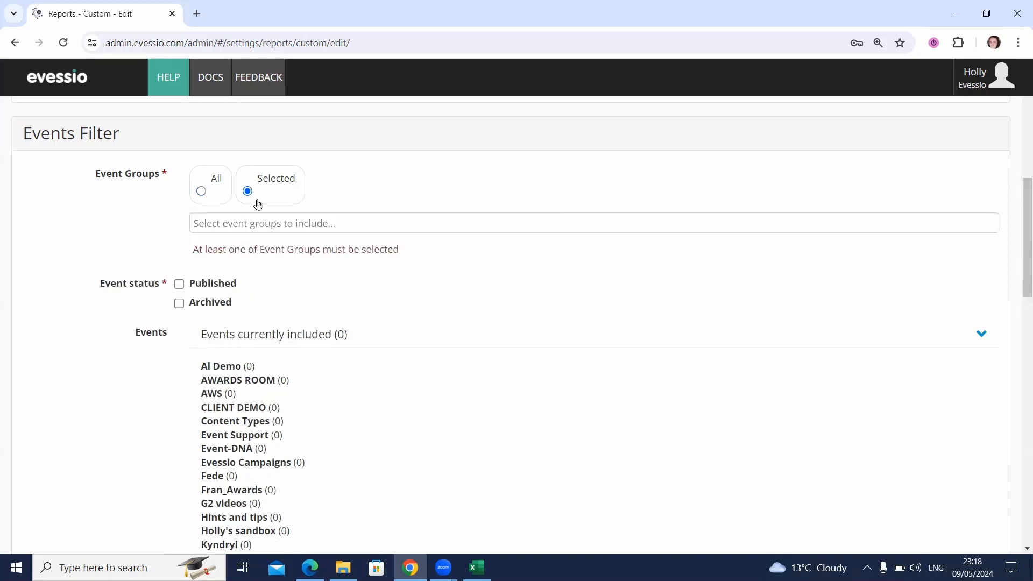
left_click(279, 221)
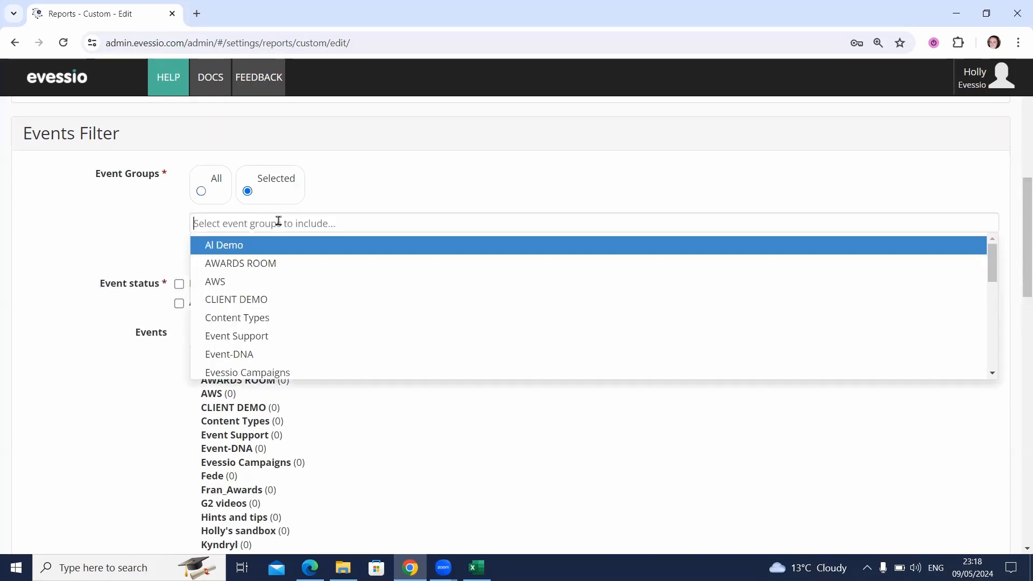
left_click(366, 299)
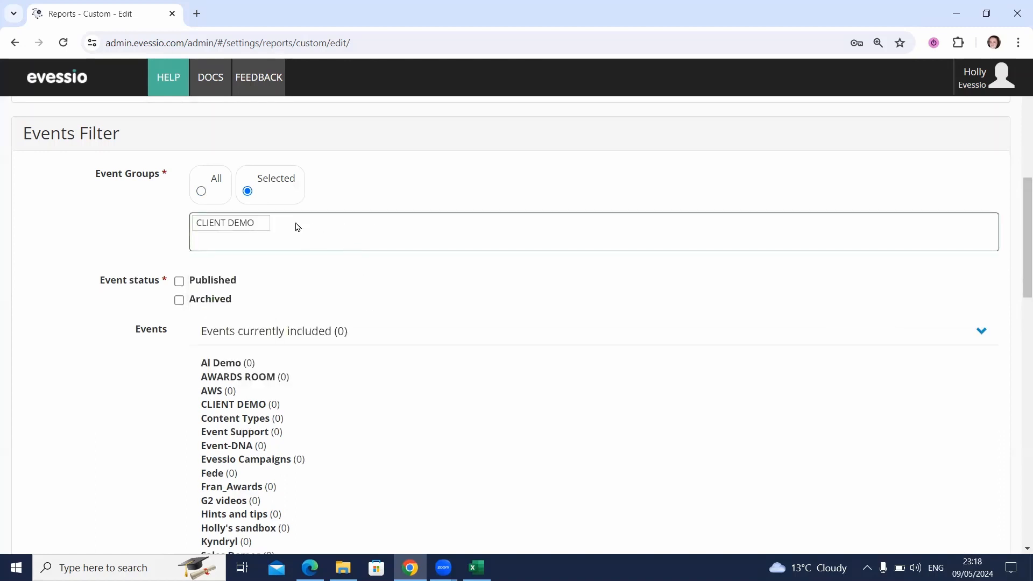
left_click(270, 244)
left_click(268, 318)
Examine the new report's event status, included events and column options, and return to the custom reports list without saving
scroll(1019, 267, "down", 2)
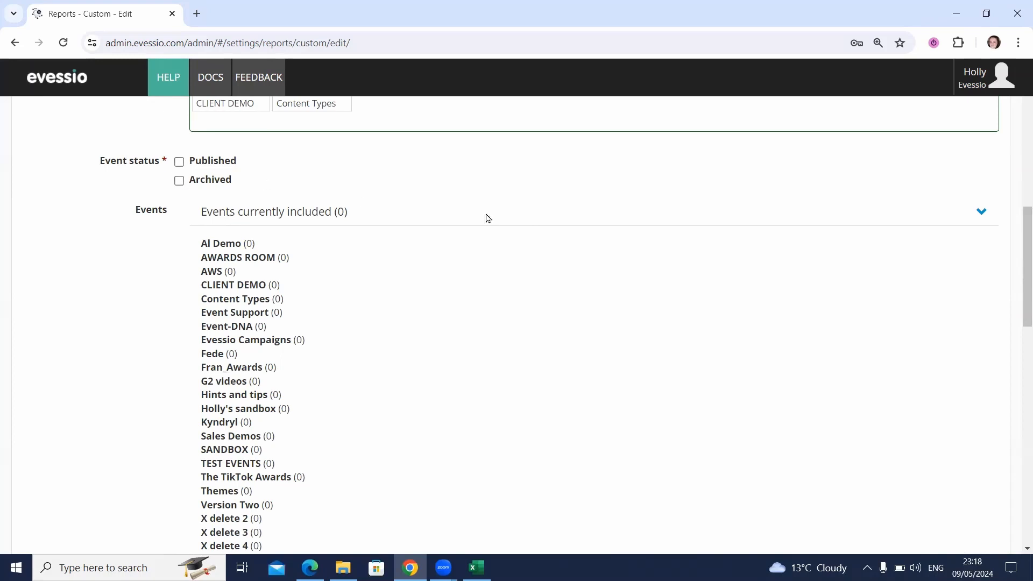
left_click_drag(1018, 283, 1019, 405)
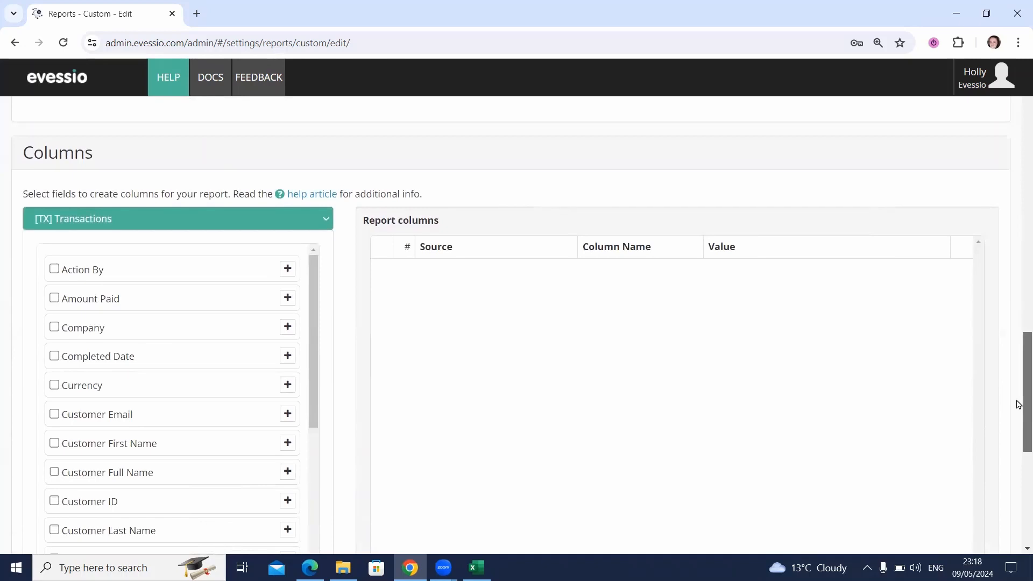
left_click_drag(1019, 405, 1018, 420)
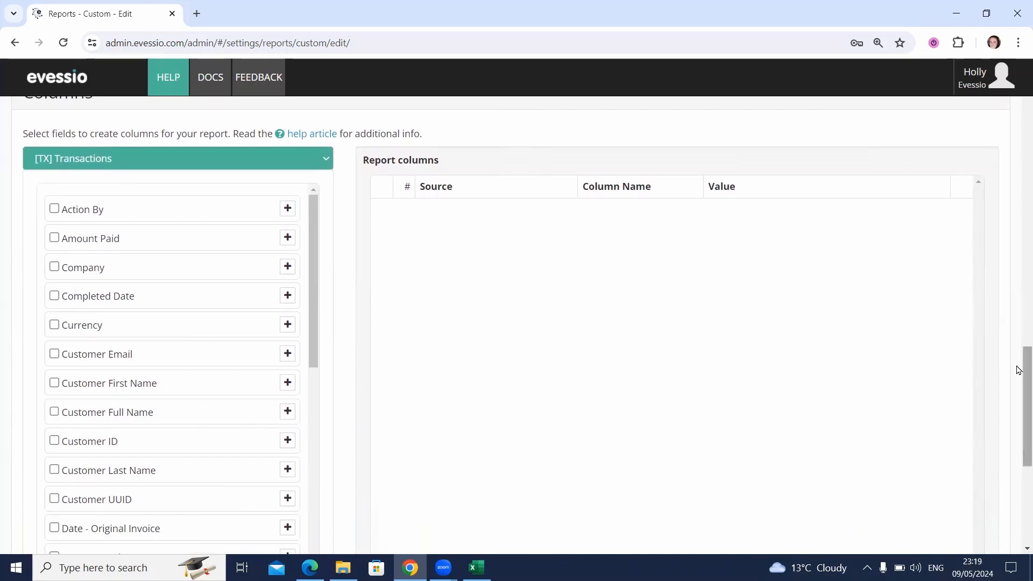
left_click_drag(1021, 369, 1025, 121)
left_click(190, 176)
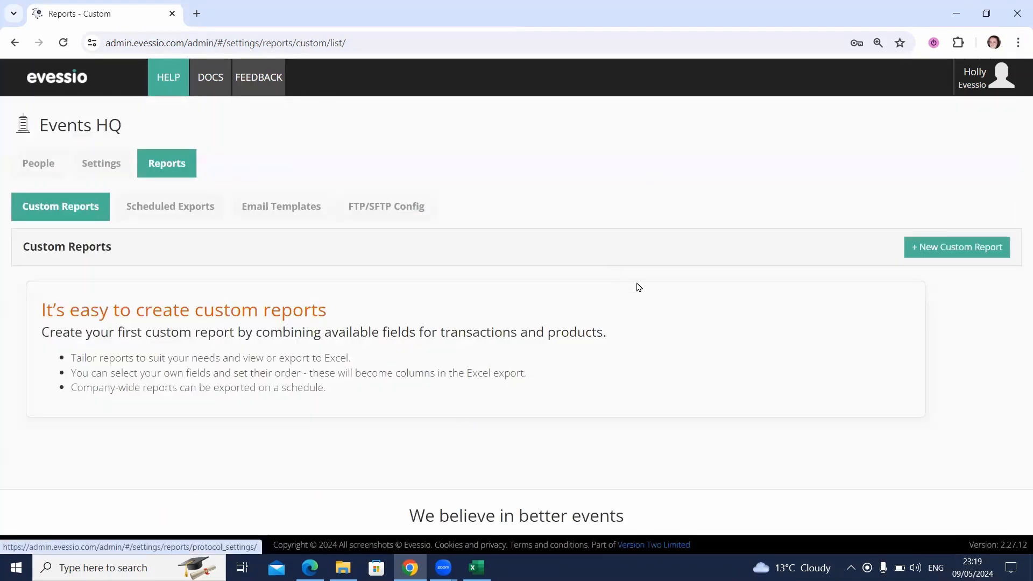
left_click_drag(1022, 323, 1019, 278)
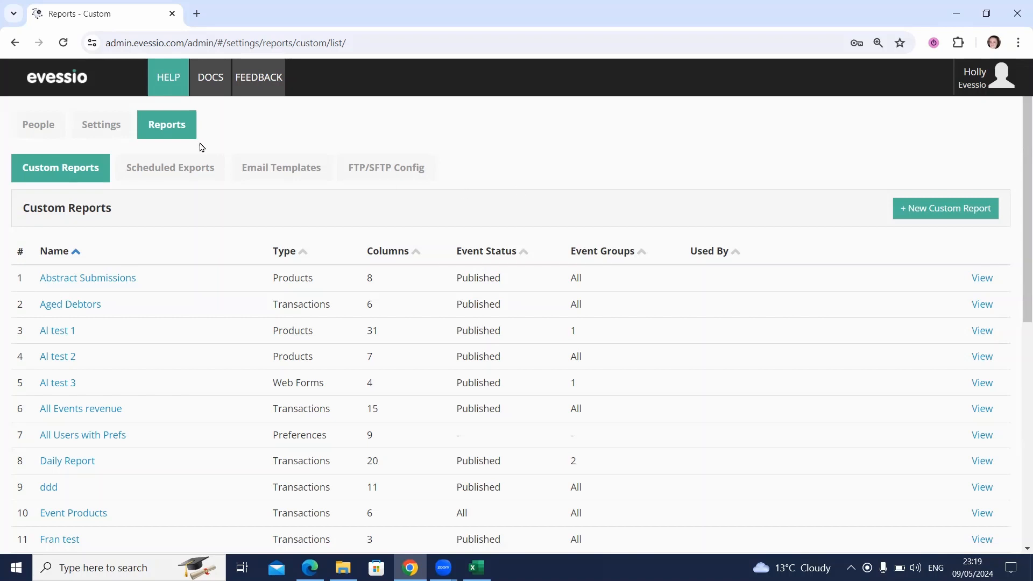
Create a new scheduled export named "Weekly figures weekly run" with Fran test as its report source
left_click(188, 169)
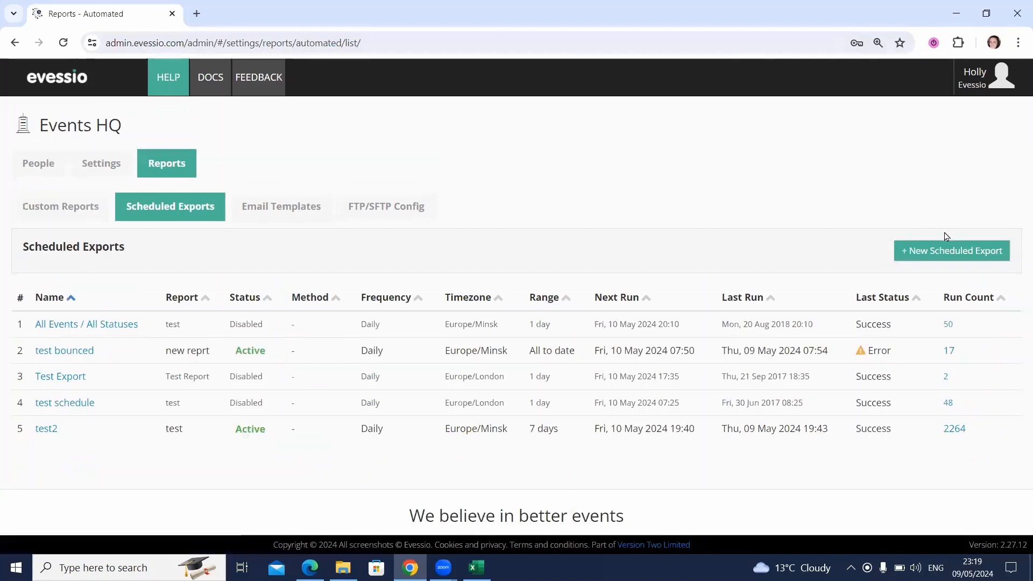
left_click(971, 253)
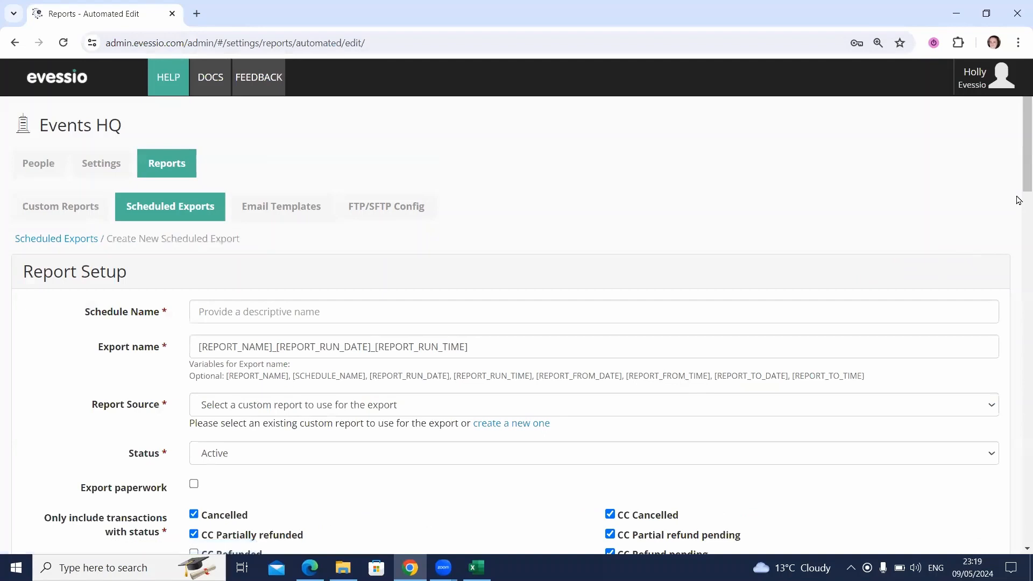
scroll(1019, 178, "down", 1)
scroll(1018, 178, "down", 2)
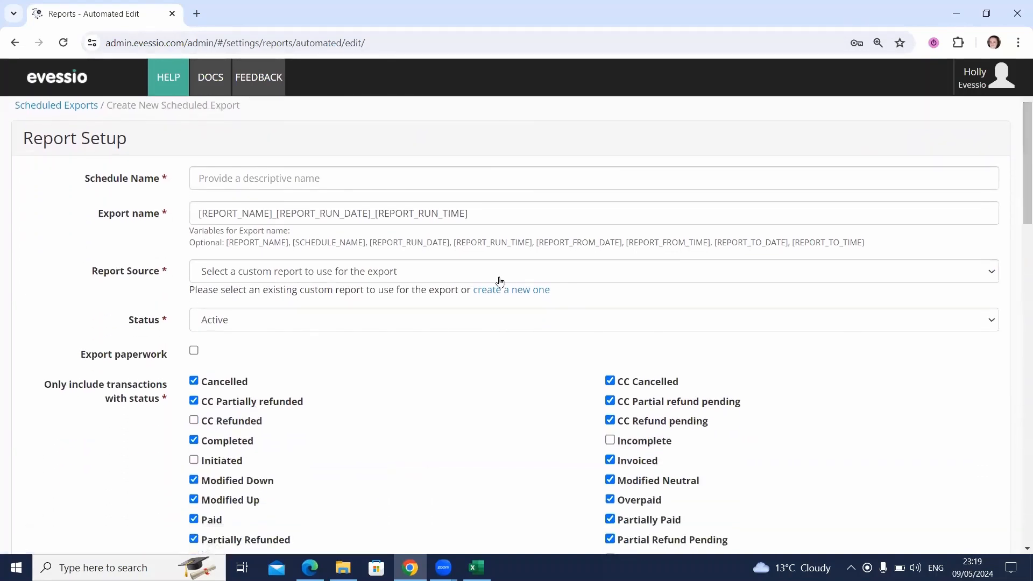
left_click(340, 180)
type("Weekly f")
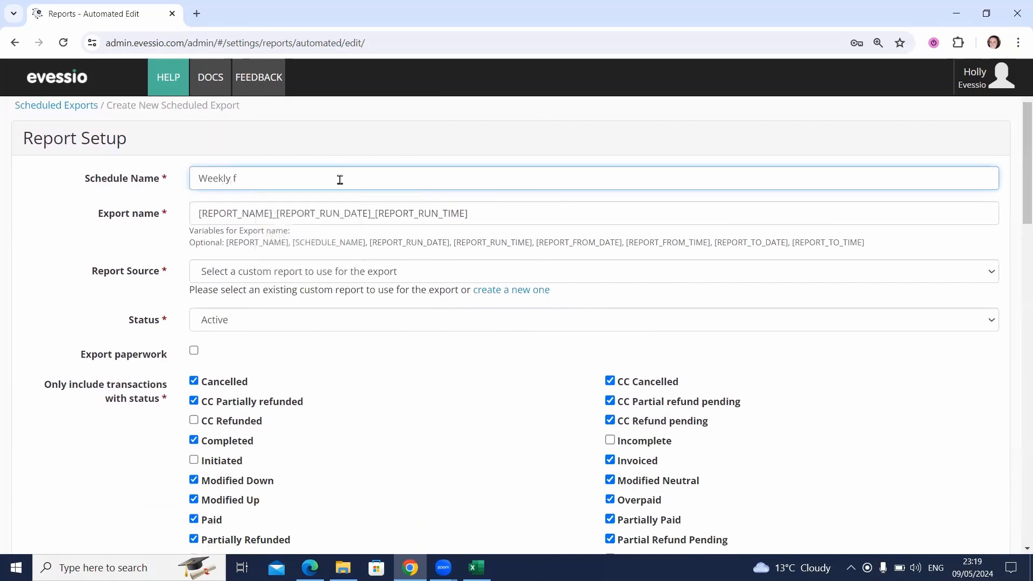
type("igures weekly run")
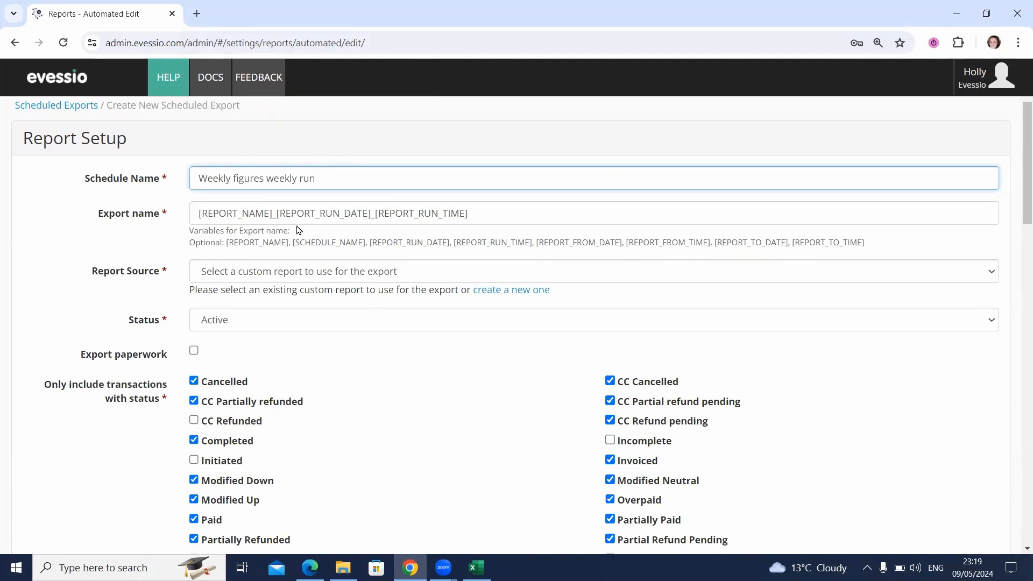
left_click(338, 271)
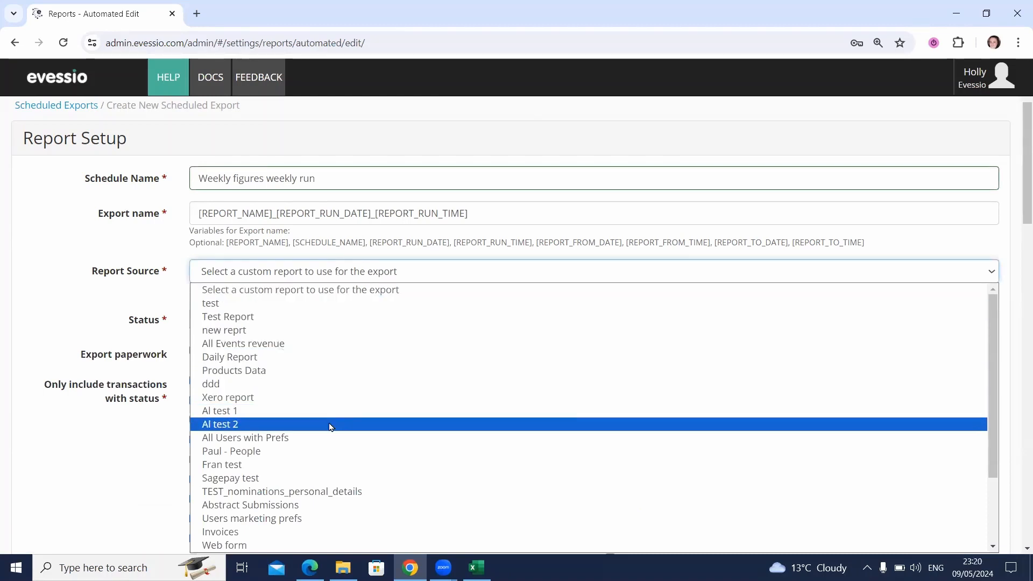
left_click(320, 466)
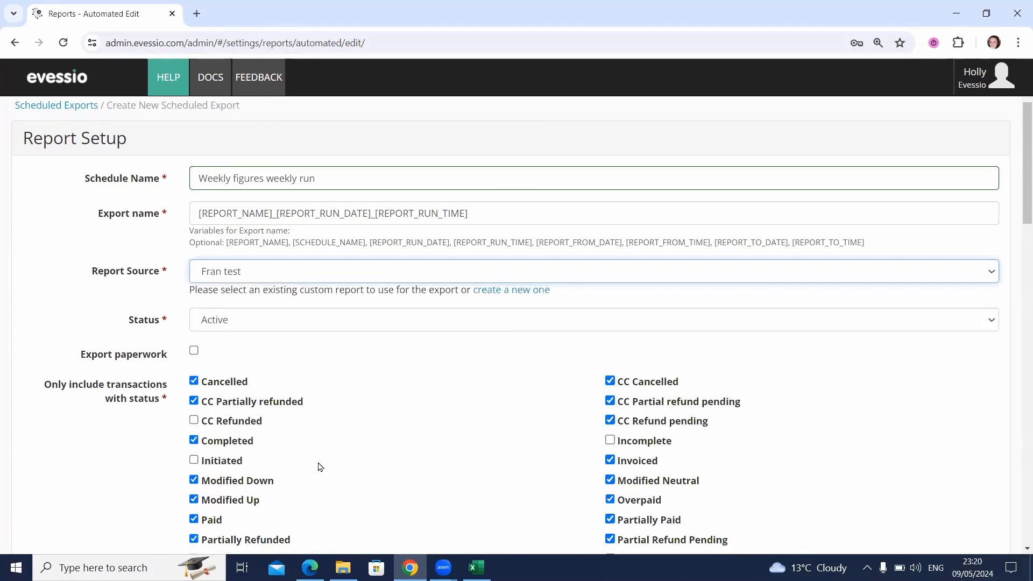
Examine the export's status choices, paperwork option and transaction filters without changing them
scroll(1019, 153, "down", 2)
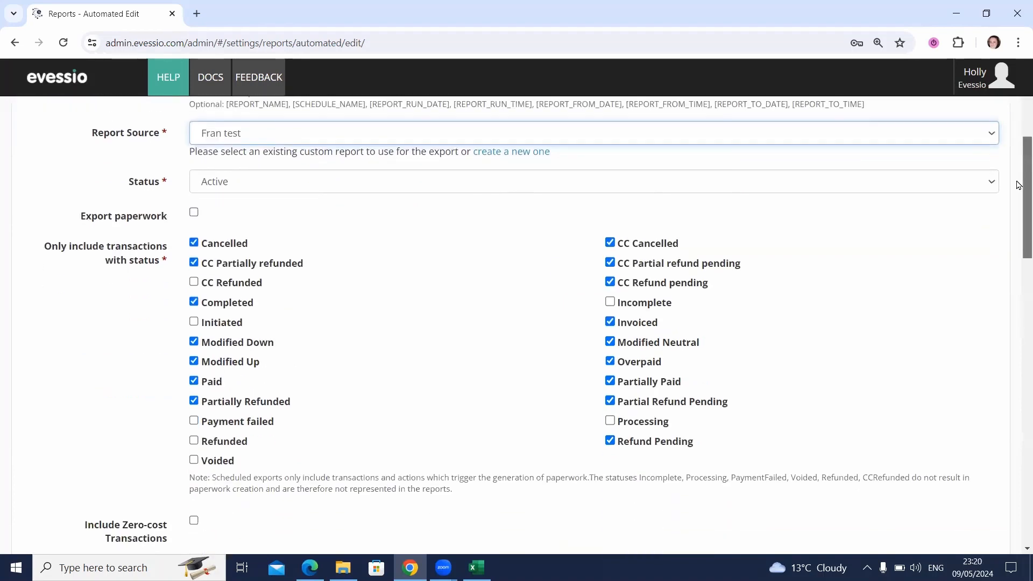
left_click(285, 187)
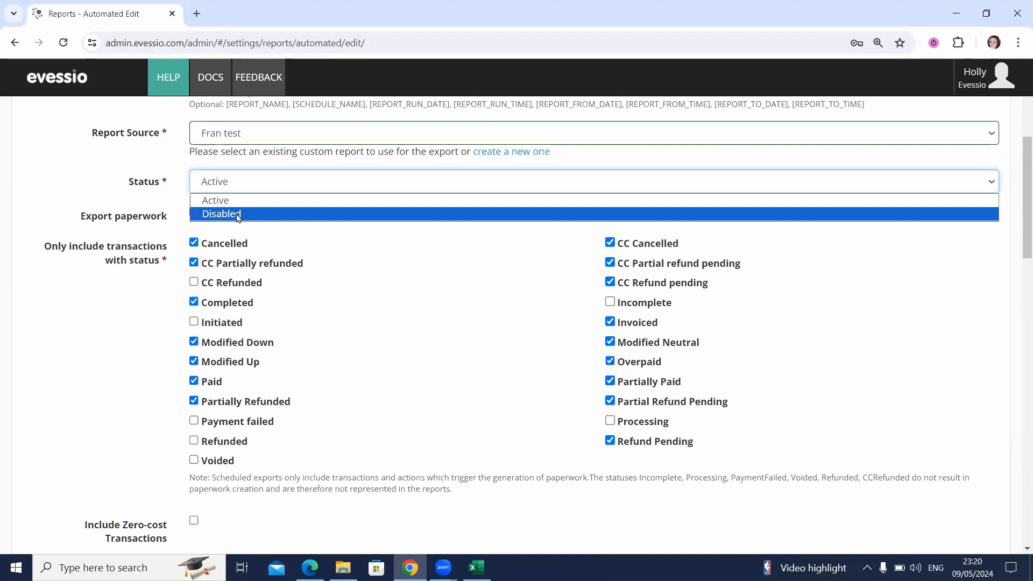
left_click(121, 328)
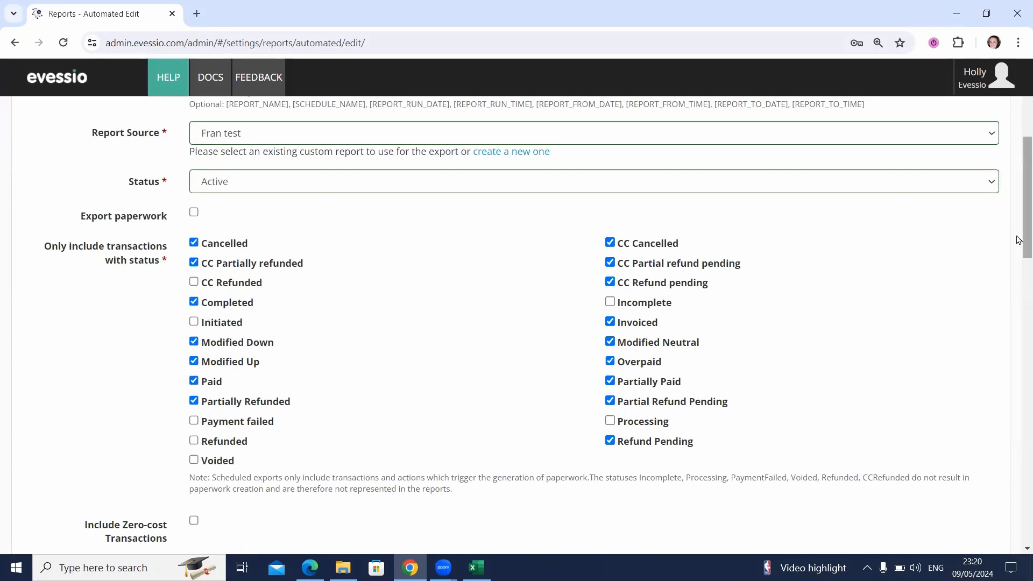
left_click_drag(1016, 236, 1016, 253)
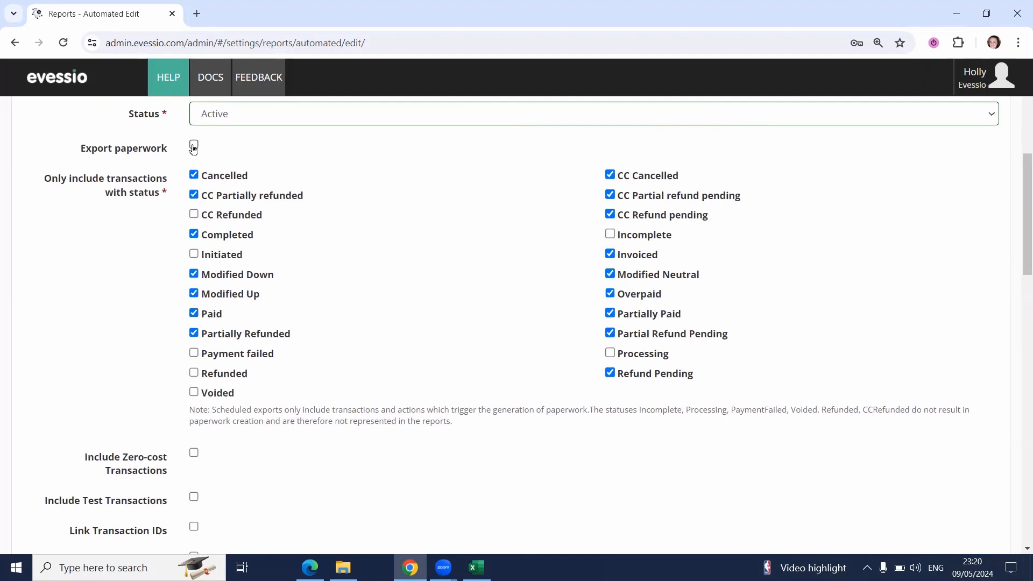
left_click_drag(1017, 223, 1018, 235)
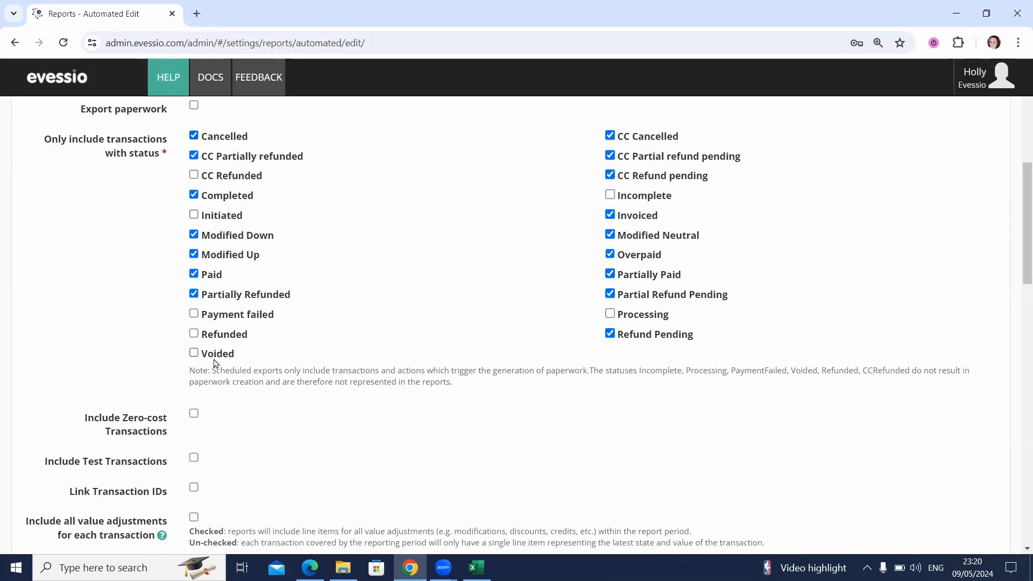
scroll(1019, 314, "down", 3)
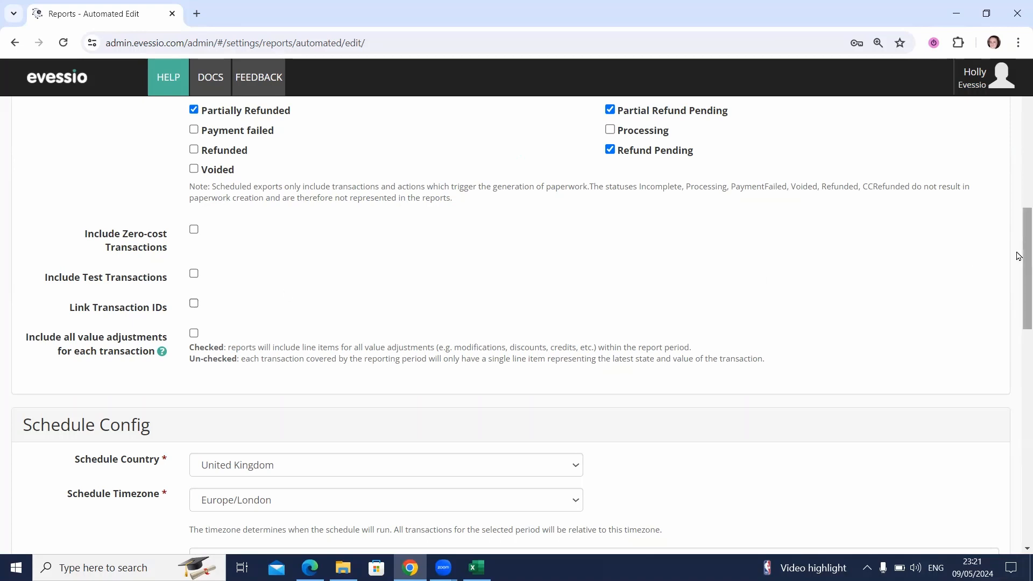
Examine the schedule's template, frequency and data range choices and the preview of its next runs
left_click_drag(1017, 254, 1018, 343)
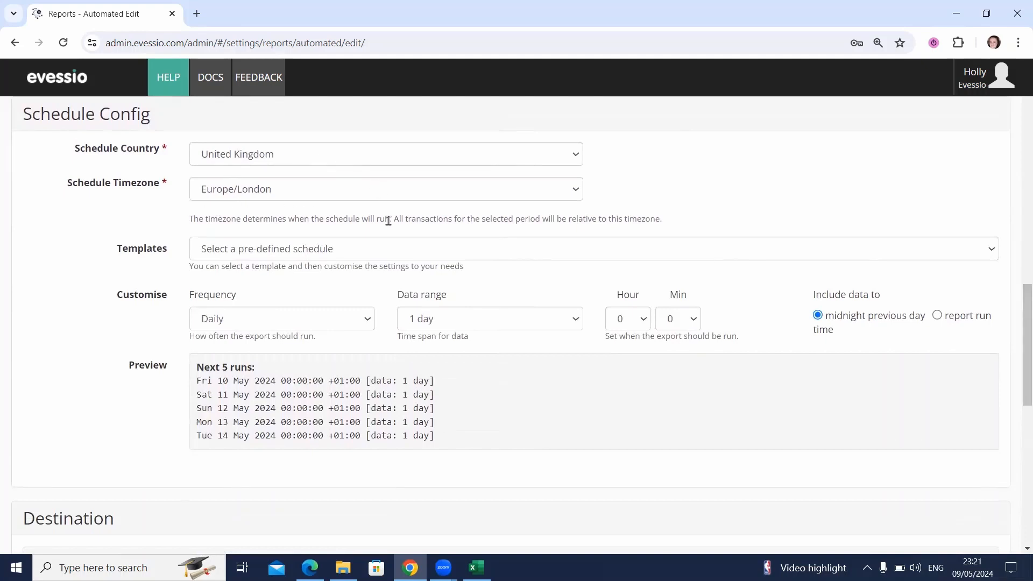
left_click(407, 247)
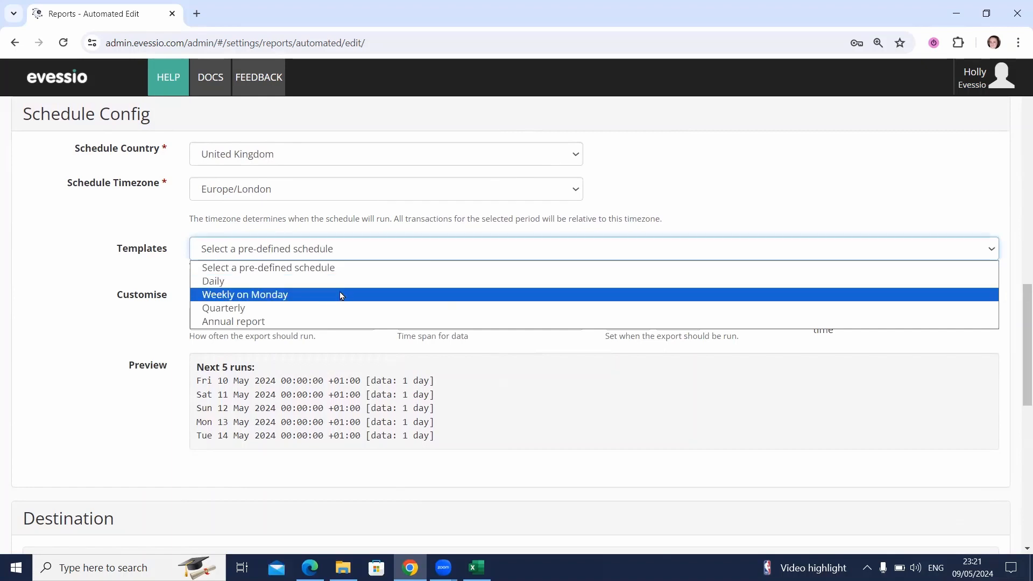
left_click(132, 328)
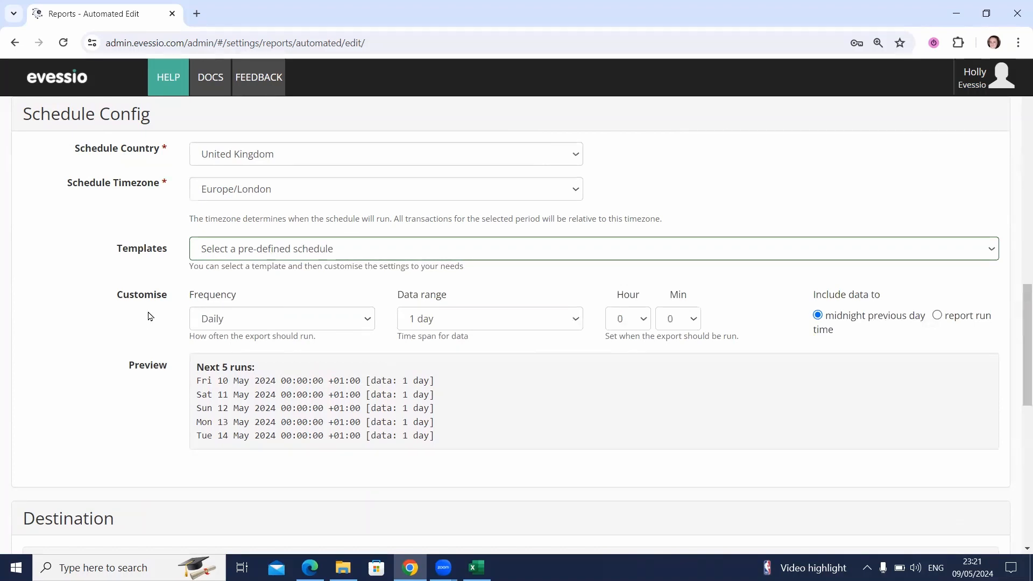
left_click(218, 321)
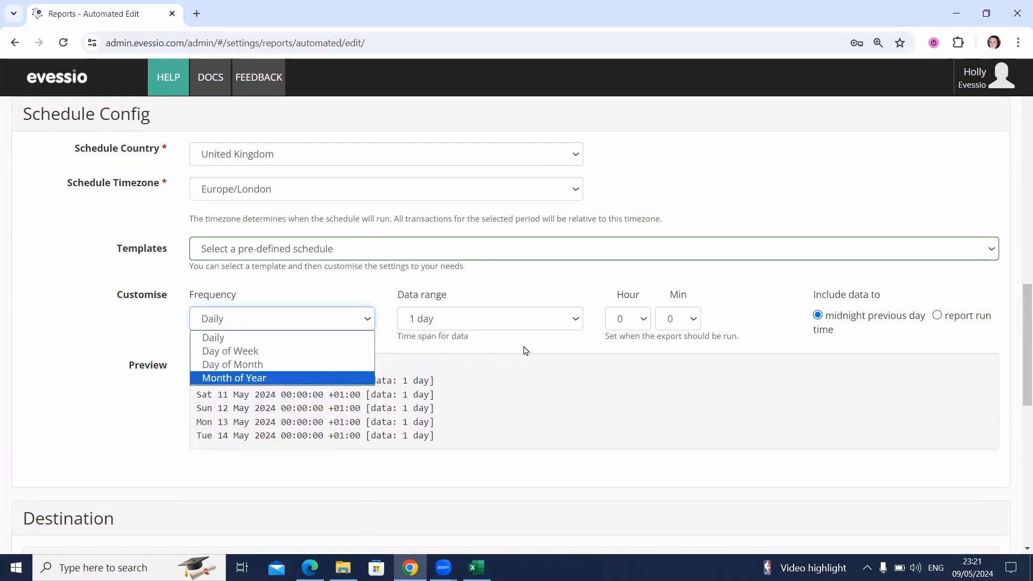
left_click(562, 330)
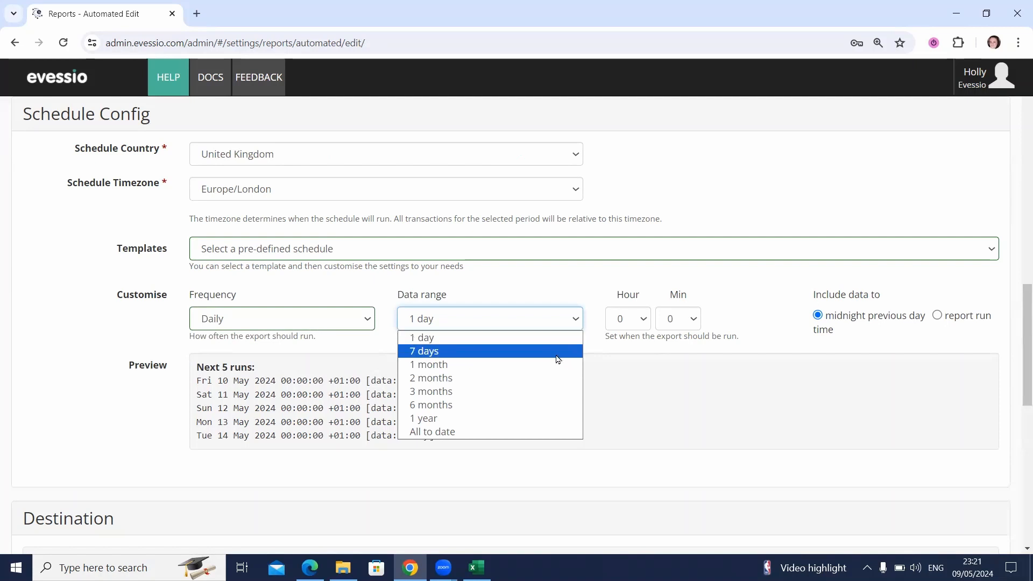
left_click(690, 338)
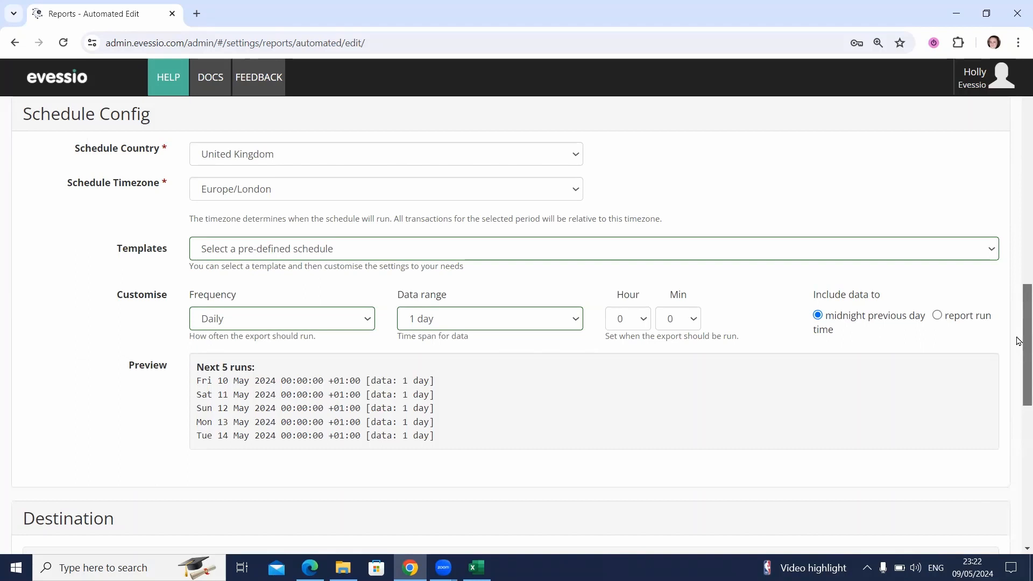
left_click_drag(1019, 338, 1018, 386)
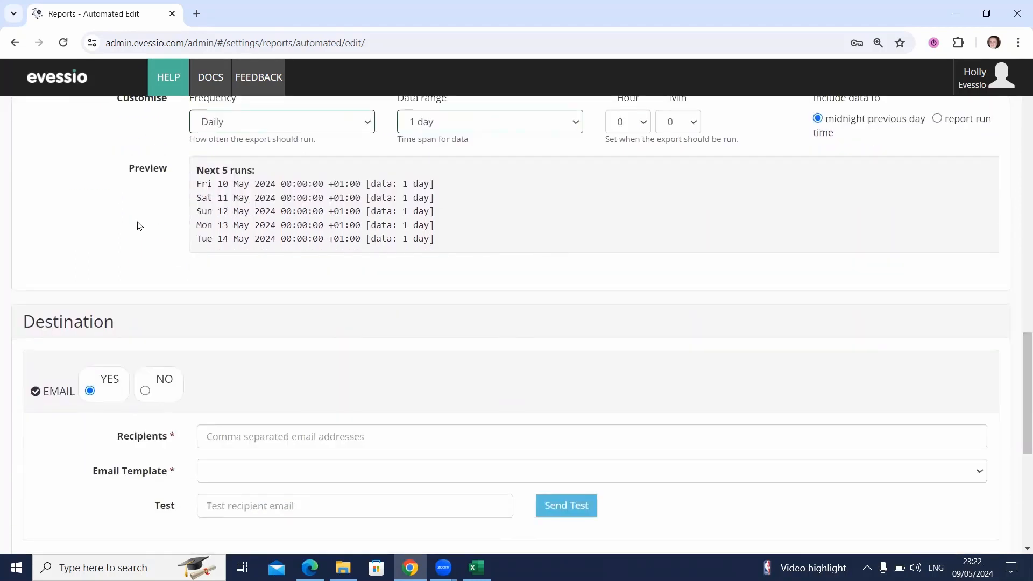
left_click_drag(196, 170, 479, 240)
left_click(481, 243)
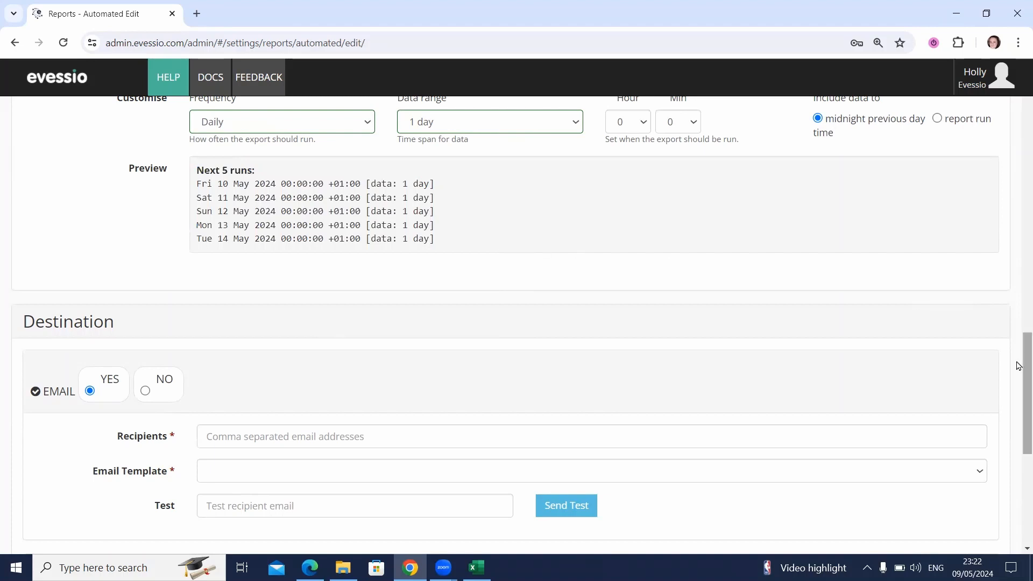
Set the email template for the scheduled export's email destination to Report Export
left_click_drag(1018, 372, 1018, 416)
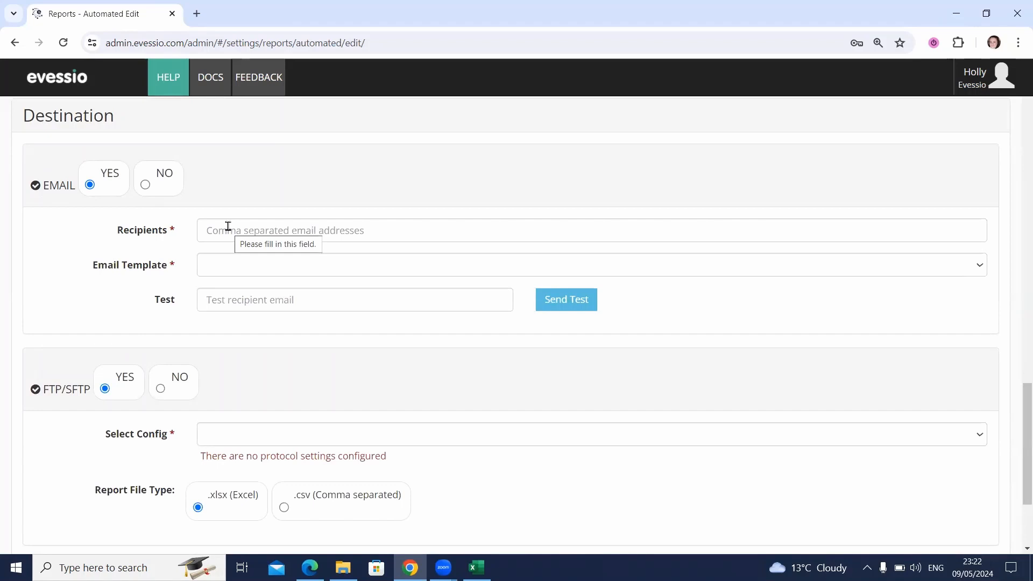
left_click(273, 266)
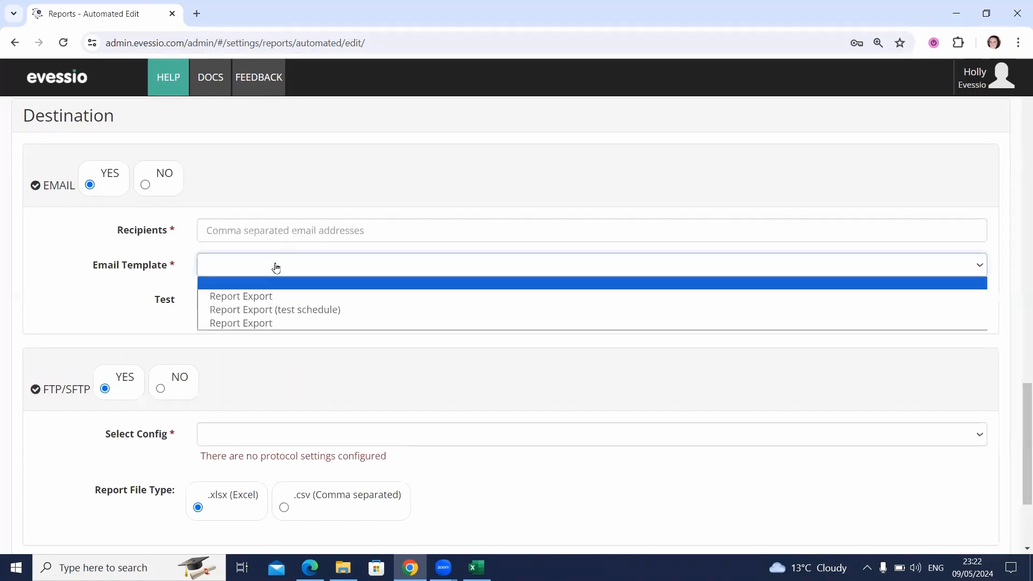
left_click(253, 296)
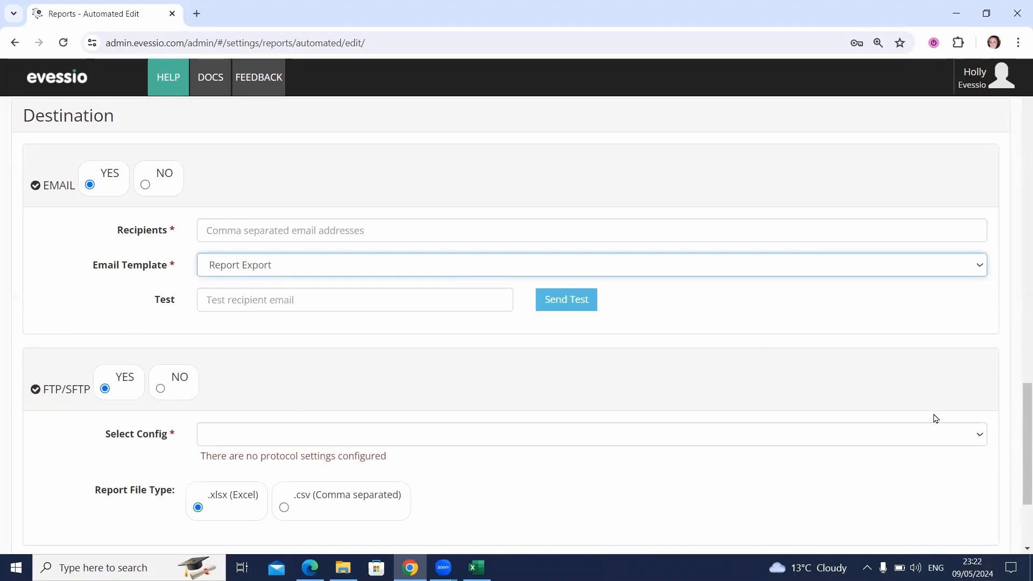
left_click_drag(1018, 433, 1017, 466)
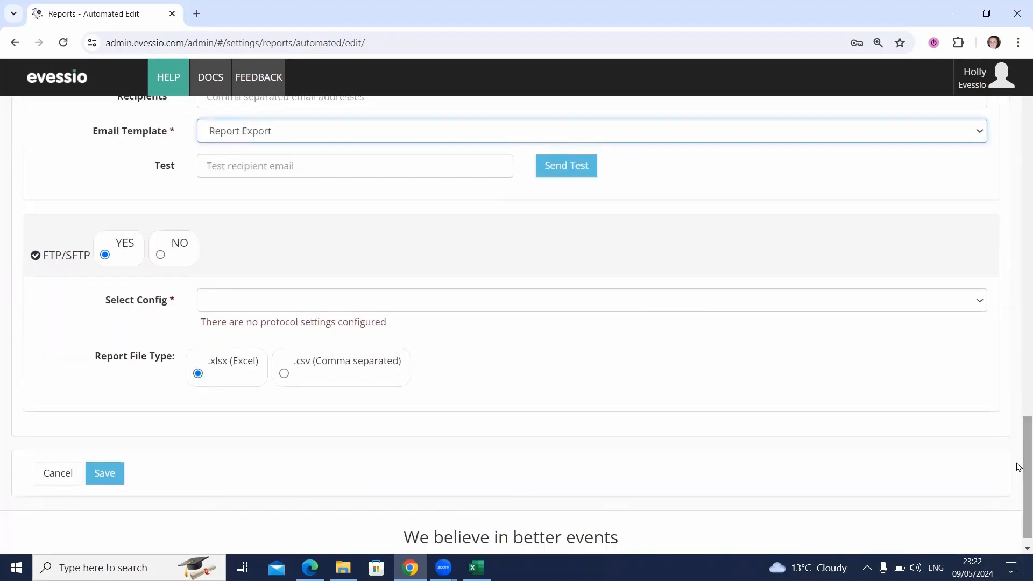